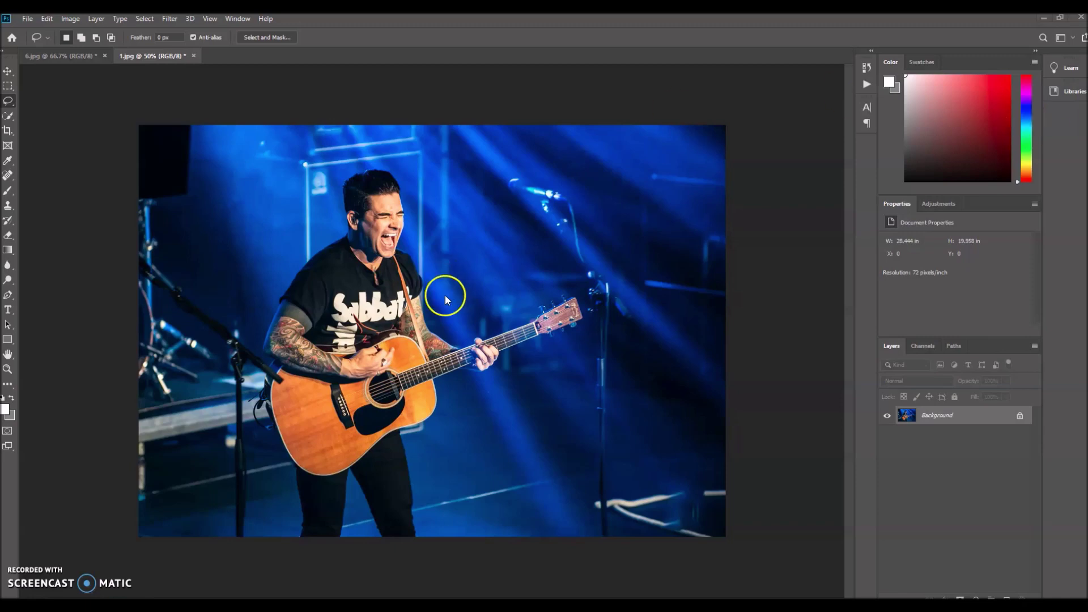
Glance at 6.jpg, then duplicate 1.jpg's Background layer into a Background copy.
{"action": "left_click", "coordinate": [74, 56]}
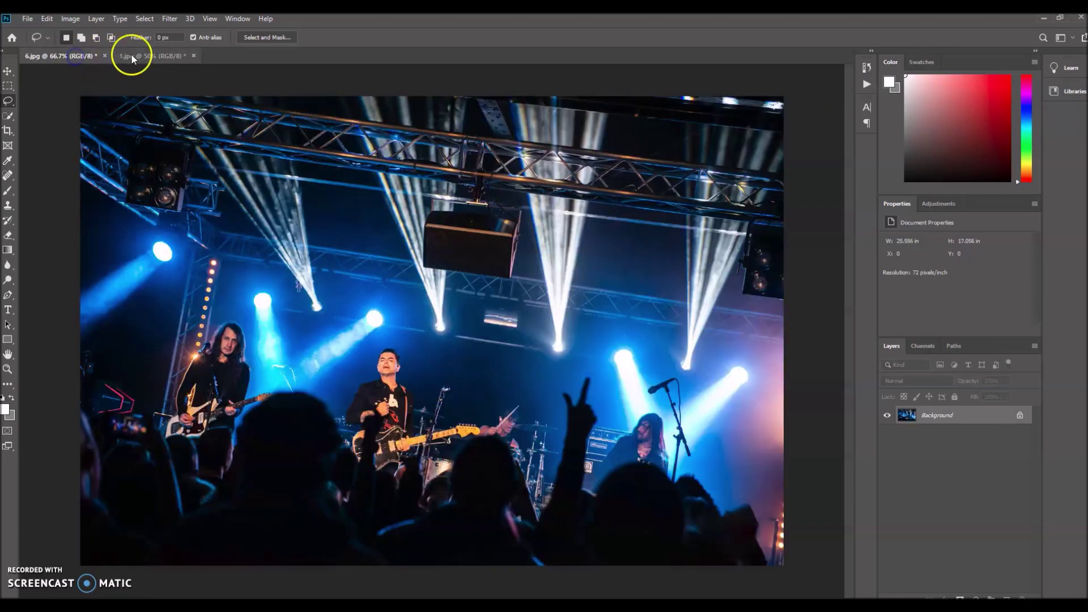
{"action": "left_click", "coordinate": [136, 56]}
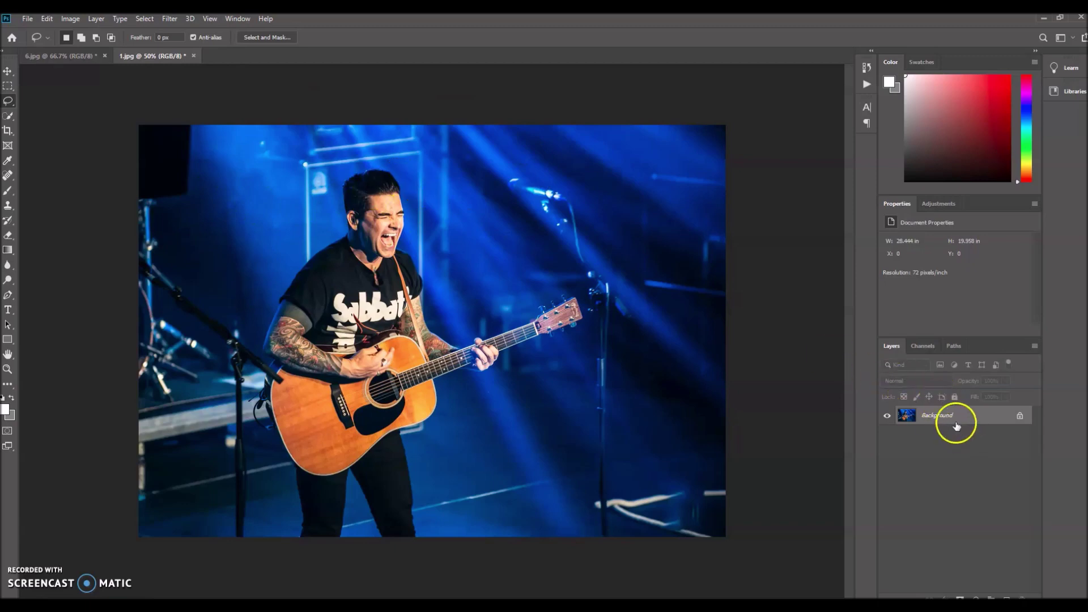
{"action": "left_click_drag", "start_coordinate": [950, 424], "coordinate": [1007, 598]}
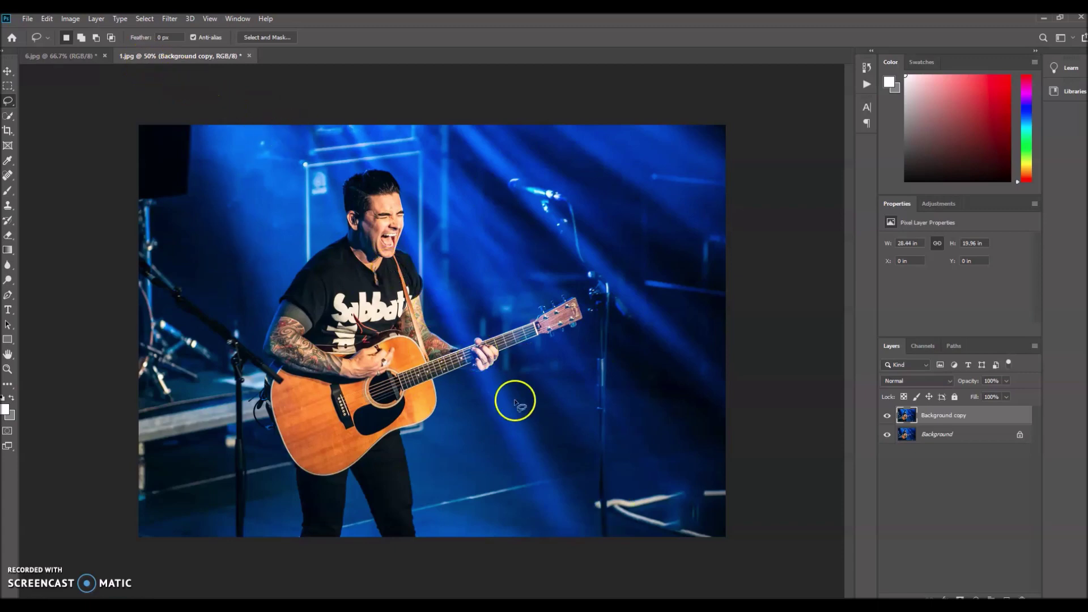
Preview High Pass on Background copy, comparing radii 3.7, 1.1 and 30.4, then settle on 1.7 pixels.
{"action": "left_click", "coordinate": [170, 19]}
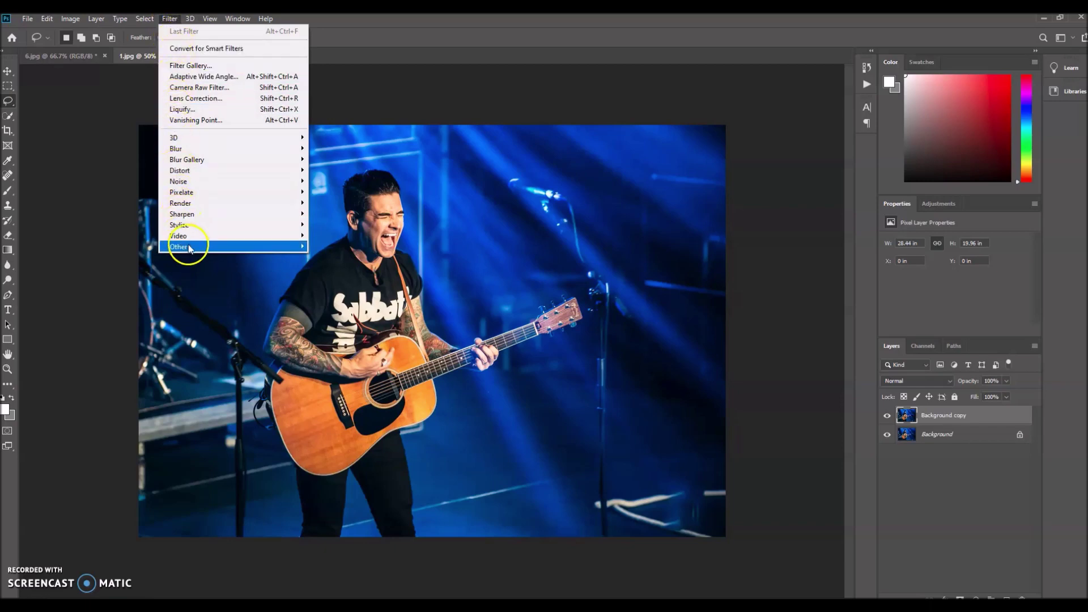
{"action": "mouse_move", "coordinate": [190, 248]}
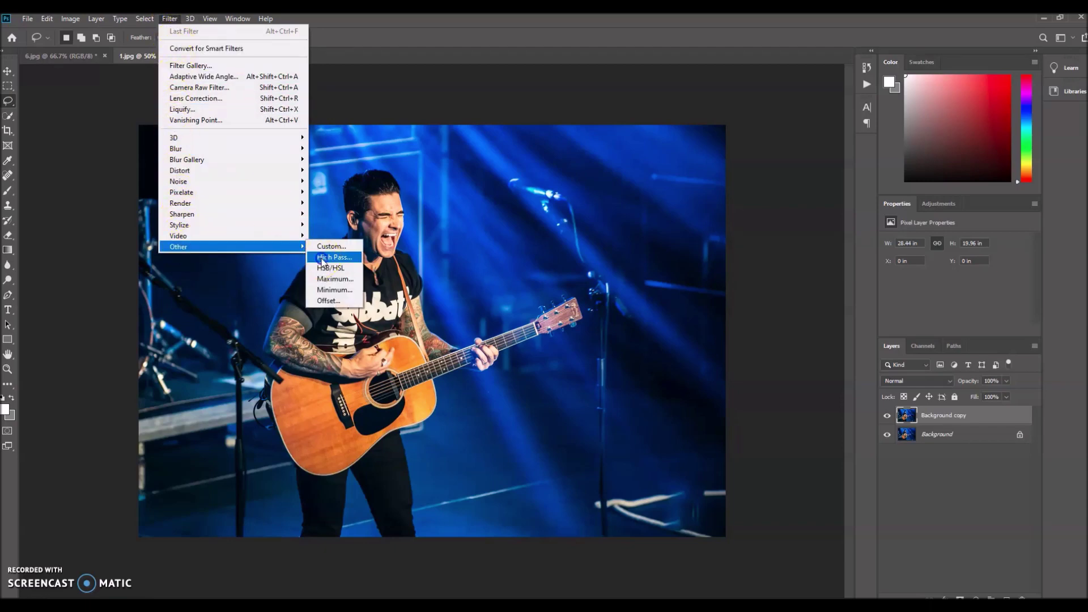
{"action": "left_click", "coordinate": [320, 258]}
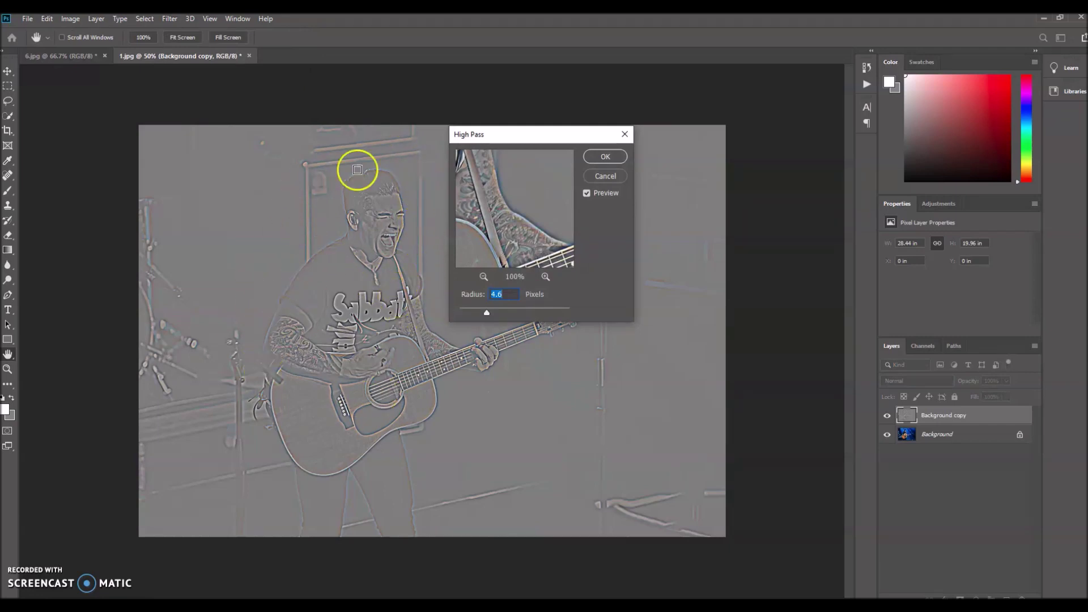
{"action": "left_click_drag", "start_coordinate": [494, 138], "coordinate": [537, 103]}
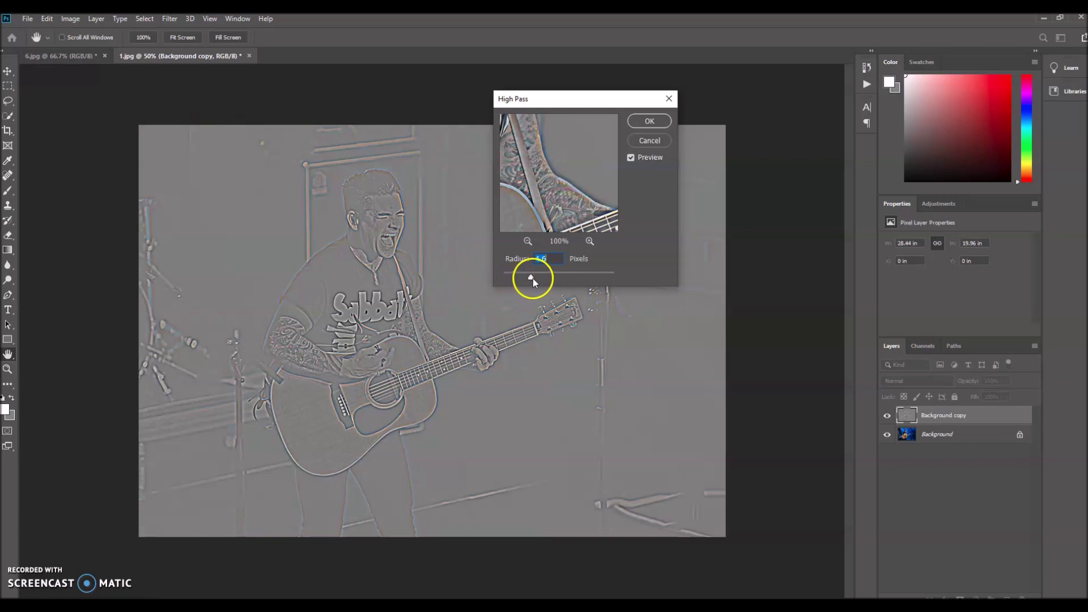
{"action": "left_click_drag", "start_coordinate": [530, 279], "coordinate": [508, 279]}
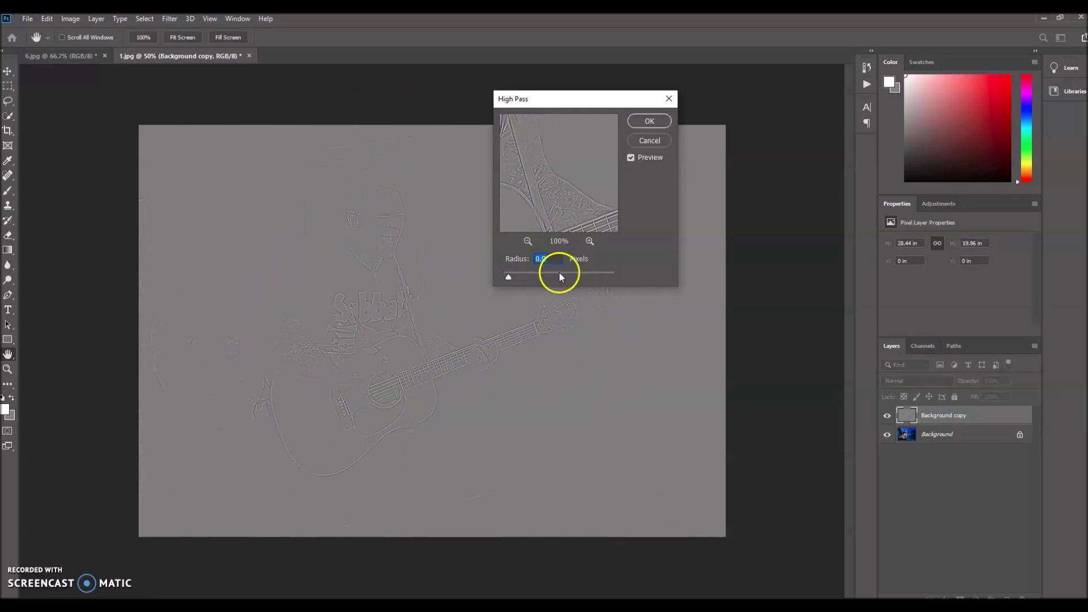
{"action": "left_click_drag", "start_coordinate": [508, 277], "coordinate": [512, 280]}
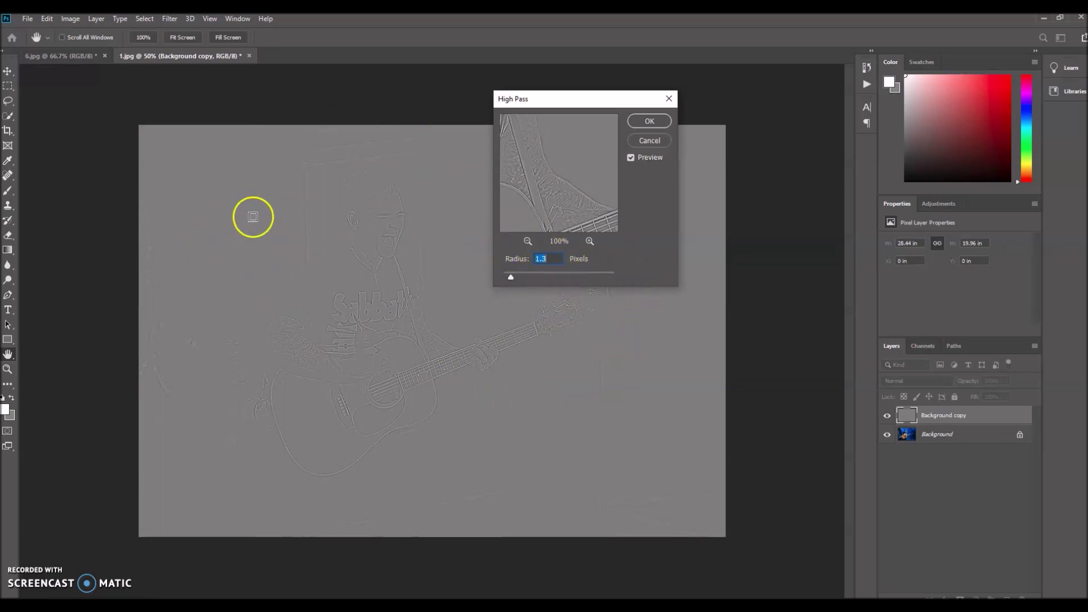
{"action": "left_click_drag", "start_coordinate": [513, 277], "coordinate": [557, 282]}
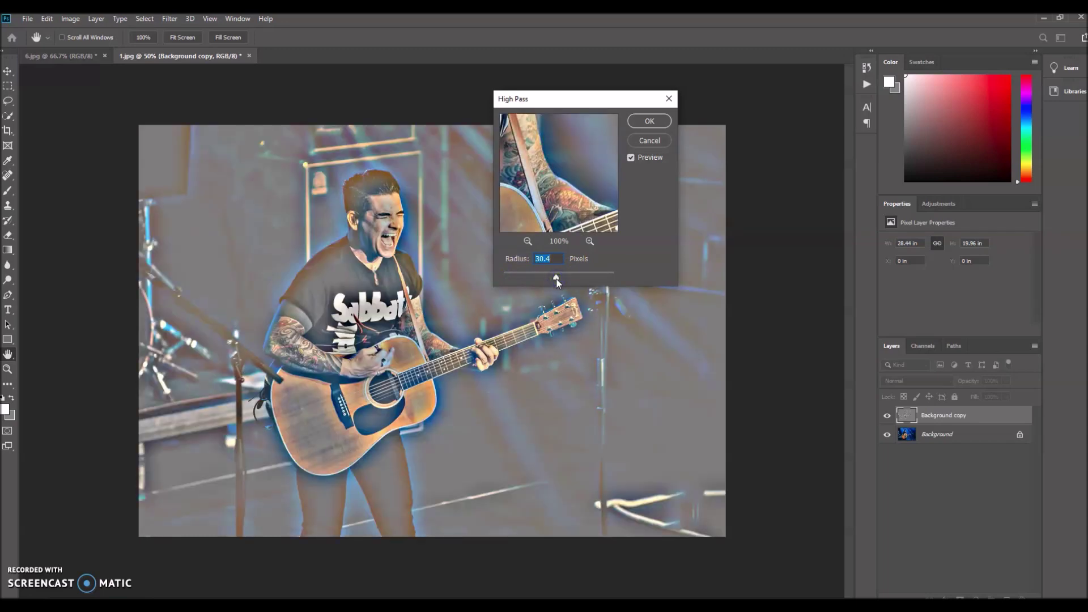
{"action": "left_click_drag", "start_coordinate": [556, 278], "coordinate": [513, 278]}
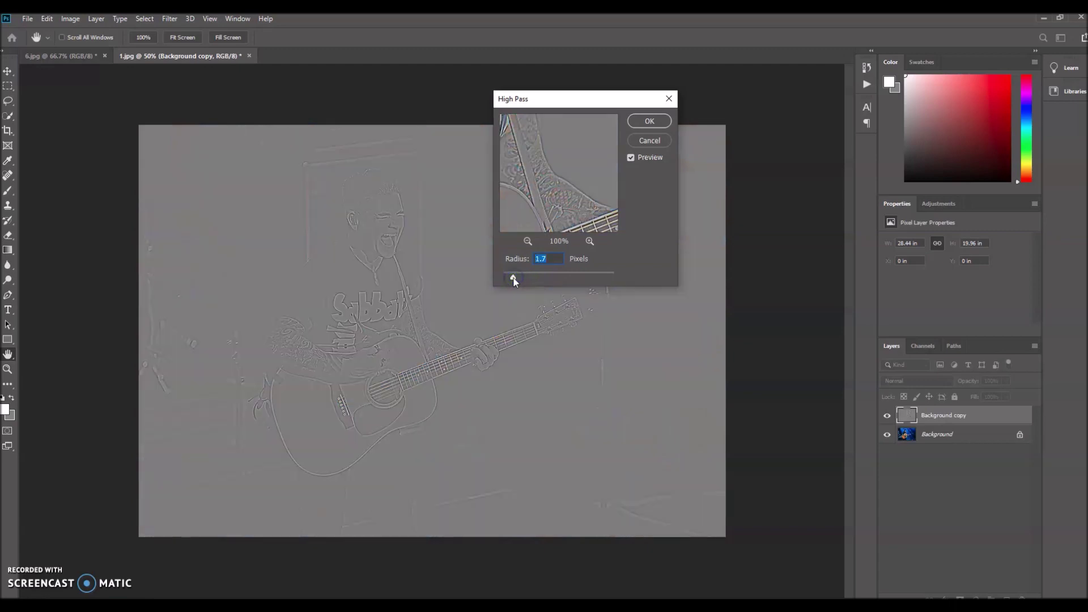
Apply the 1.7-pixel High Pass and set Background copy's blend mode to Overlay.
{"action": "left_click", "coordinate": [648, 121]}
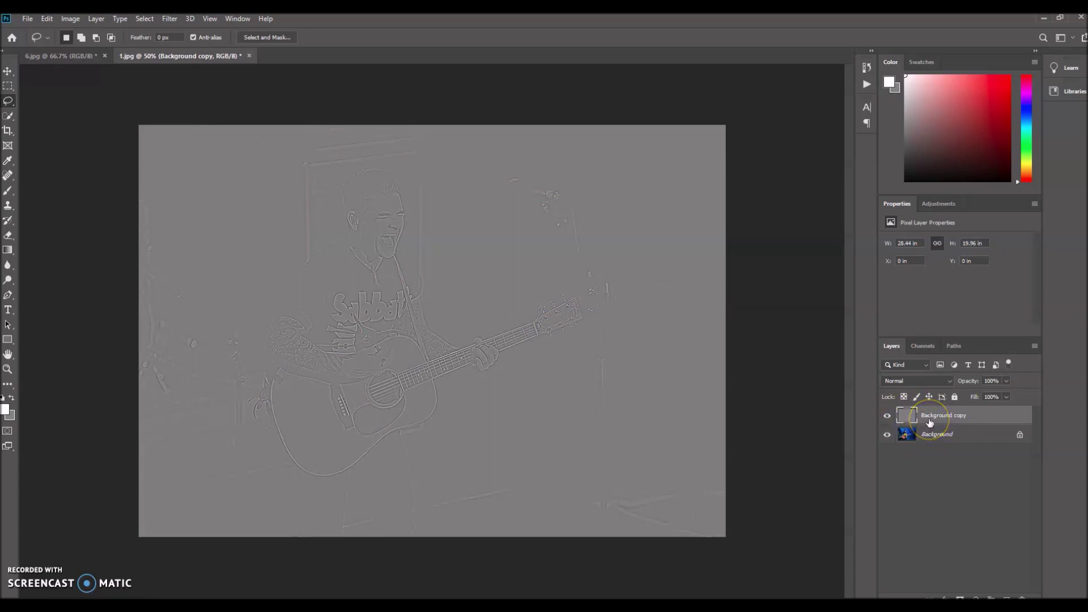
{"action": "left_click", "coordinate": [932, 380]}
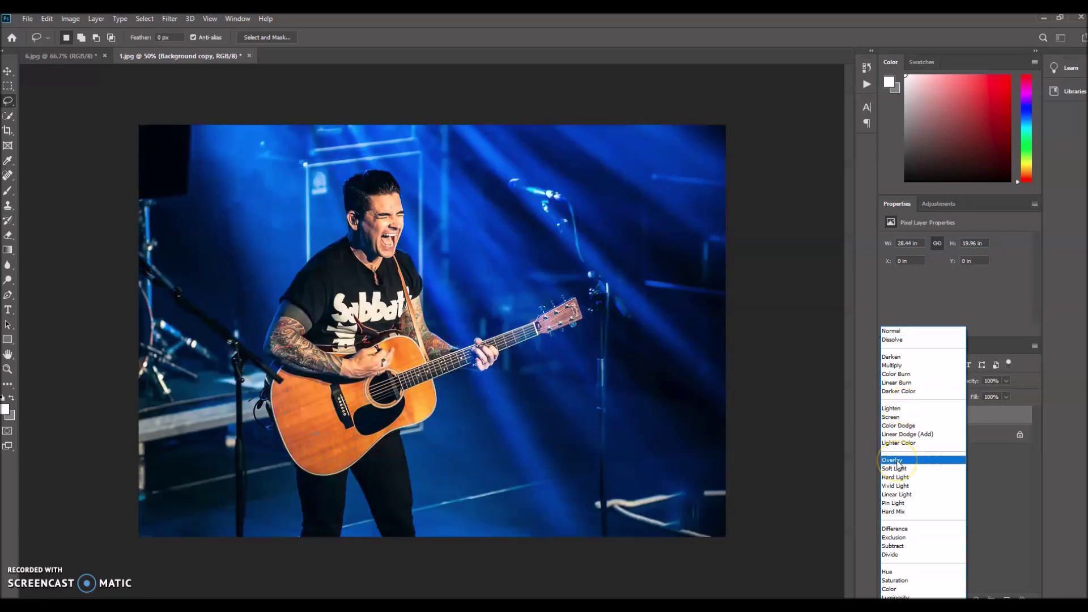
{"action": "left_click", "coordinate": [897, 461]}
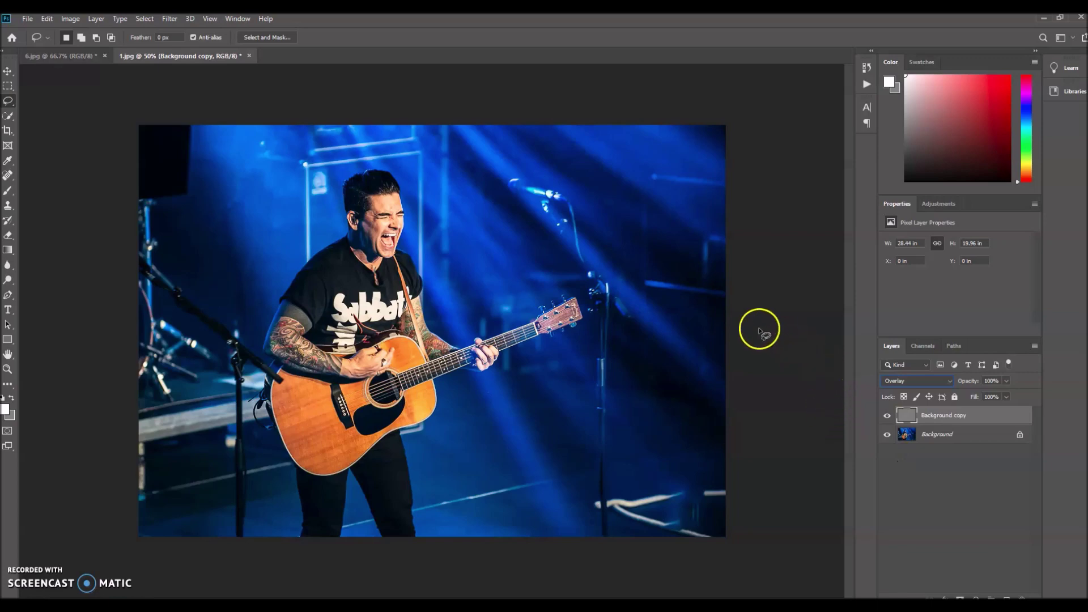
{"action": "left_click", "coordinate": [888, 418]}
{"action": "left_click", "coordinate": [887, 419]}
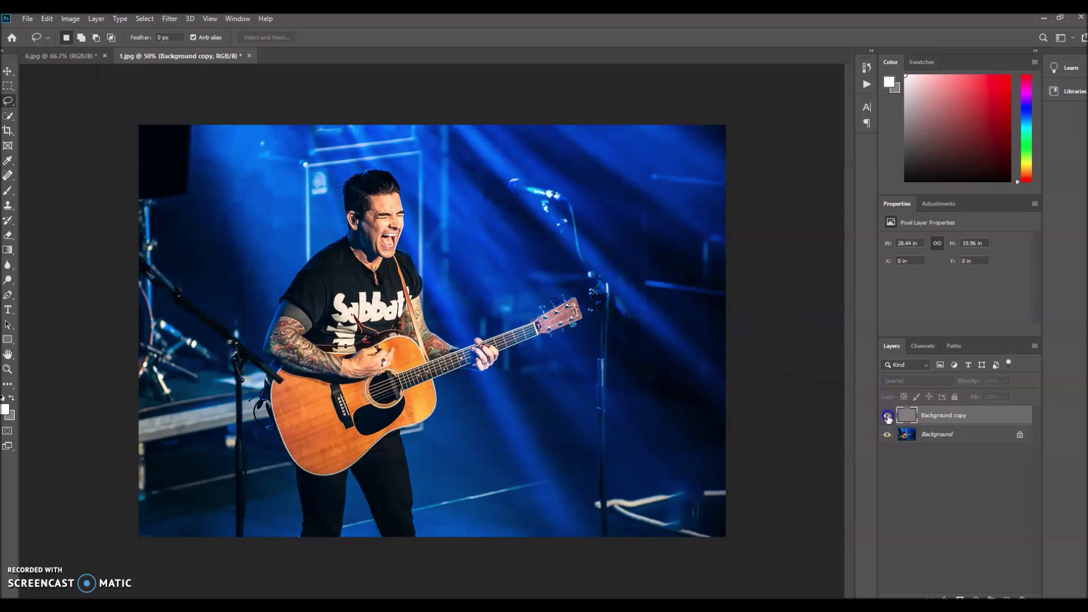
{"action": "left_click", "coordinate": [887, 418]}
{"action": "left_click", "coordinate": [888, 418]}
{"action": "left_click", "coordinate": [888, 418]}
{"action": "left_click", "coordinate": [888, 418]}
{"action": "left_click", "coordinate": [888, 418]}
{"action": "left_click", "coordinate": [887, 418]}
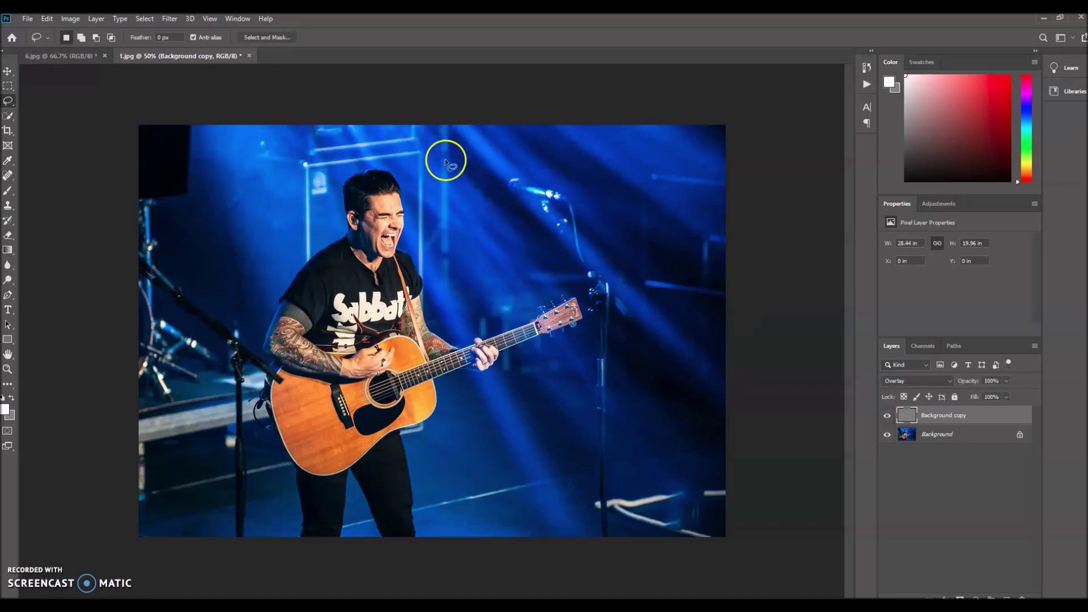
{"action": "key", "text": "ctrl+plus"}
{"action": "key", "text": "ctrl+plus"}
{"action": "key", "text": "ctrl+plus"}
{"action": "left_click_drag", "start_coordinate": [107, 170], "coordinate": [284, 384]}
{"action": "left_click_drag", "start_coordinate": [301, 292], "coordinate": [315, 320]}
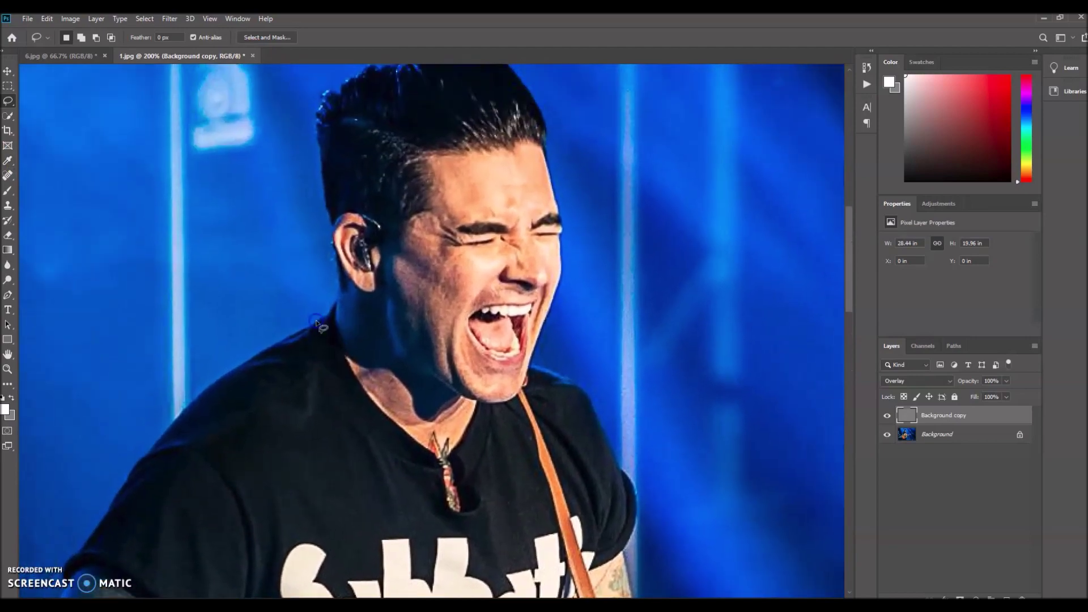
{"action": "key", "text": "ctrl+minus"}
{"action": "left_click", "coordinate": [499, 281]}
{"action": "left_click", "coordinate": [639, 357]}
{"action": "left_click", "coordinate": [888, 418]}
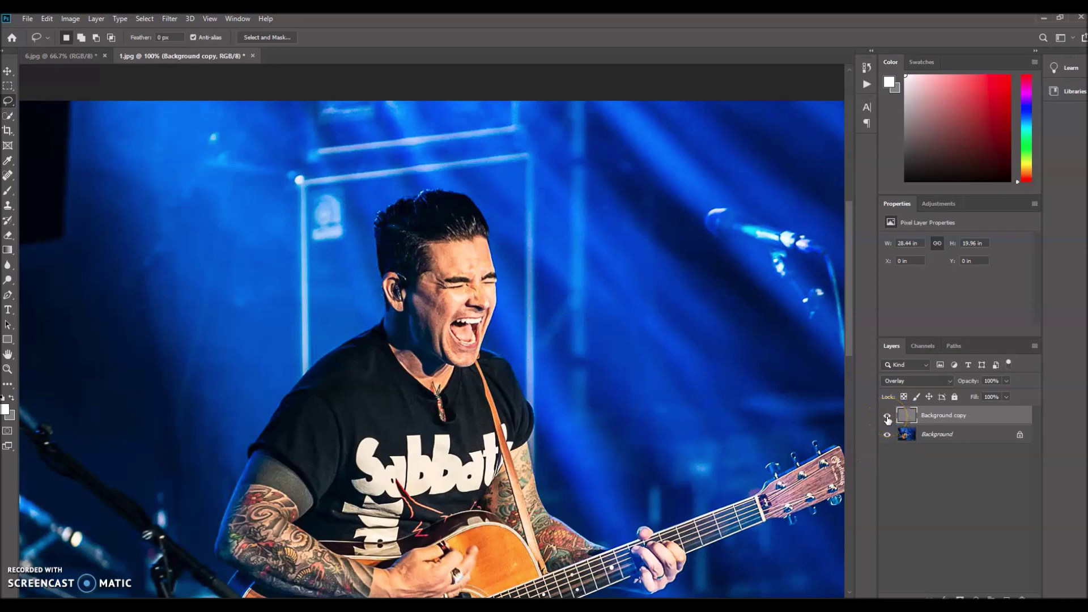
{"action": "left_click", "coordinate": [888, 417]}
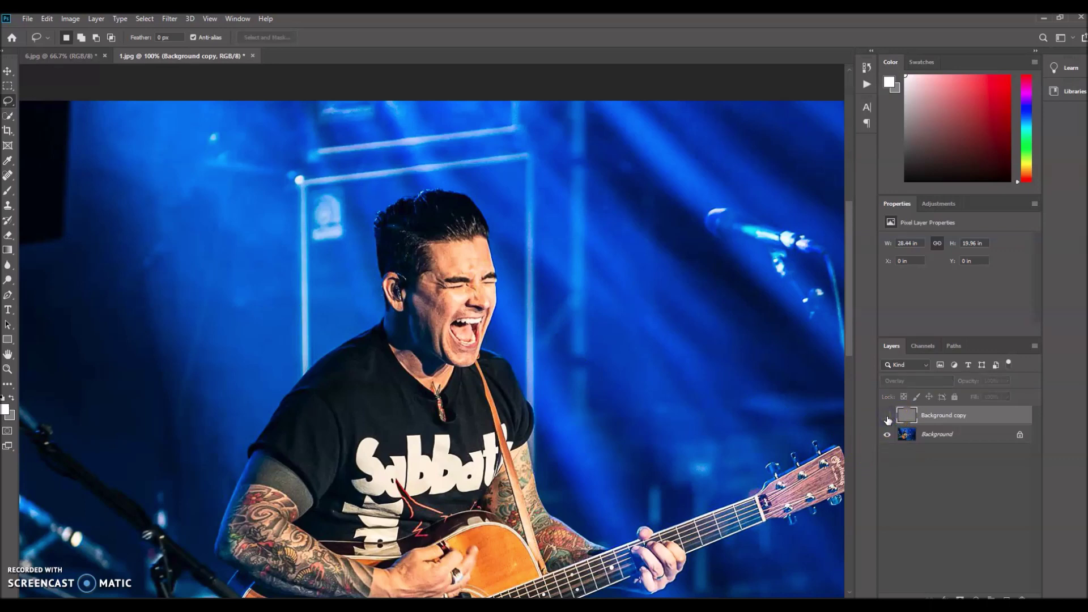
{"action": "left_click", "coordinate": [887, 417]}
{"action": "left_click", "coordinate": [888, 418]}
{"action": "left_click", "coordinate": [888, 418]}
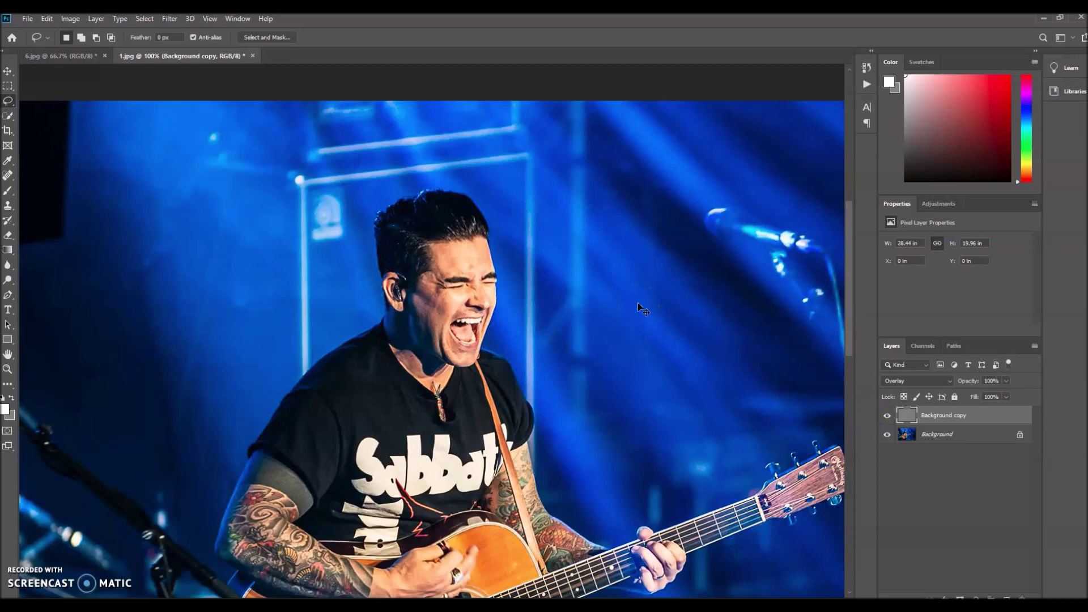
{"action": "key", "text": "ctrl+minus"}
{"action": "key", "text": "ctrl+minus"}
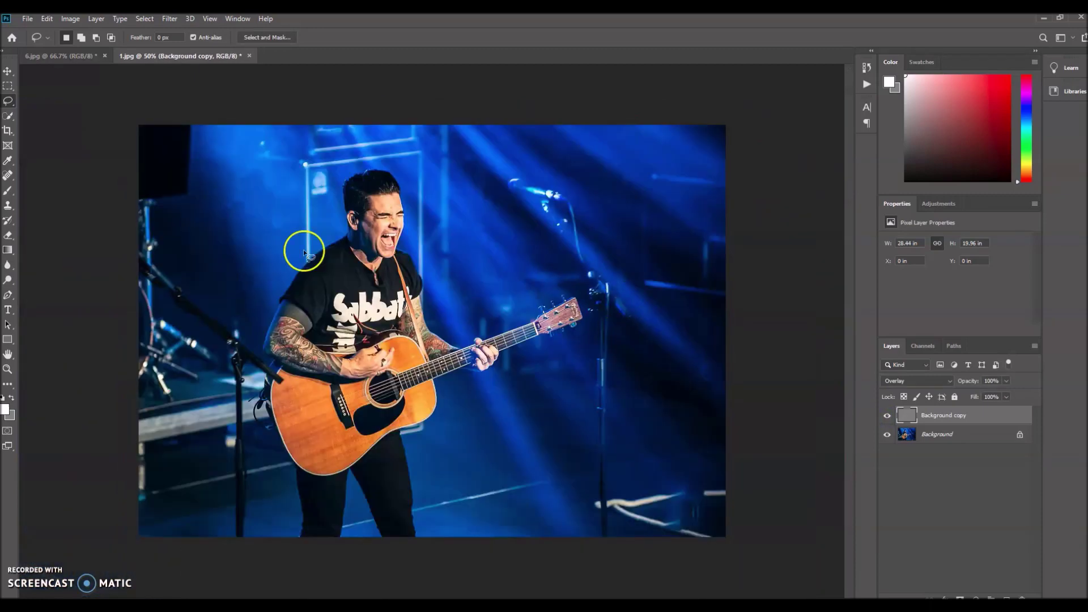
Save a JPEG copy named '1 Final' in Final Images at Quality 12.
{"action": "left_click", "coordinate": [28, 23]}
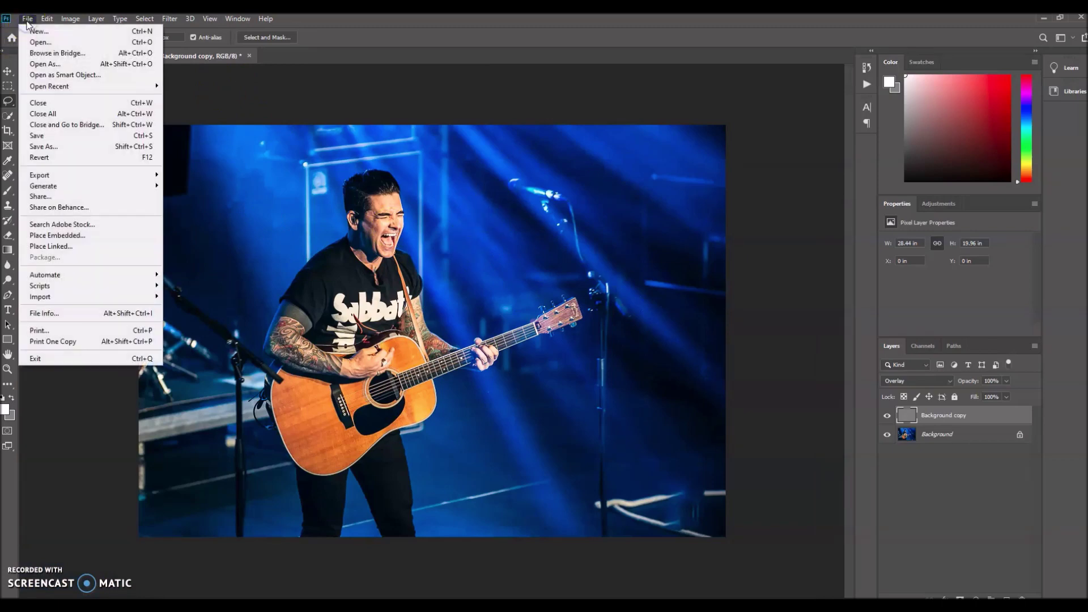
{"action": "left_click", "coordinate": [61, 145]}
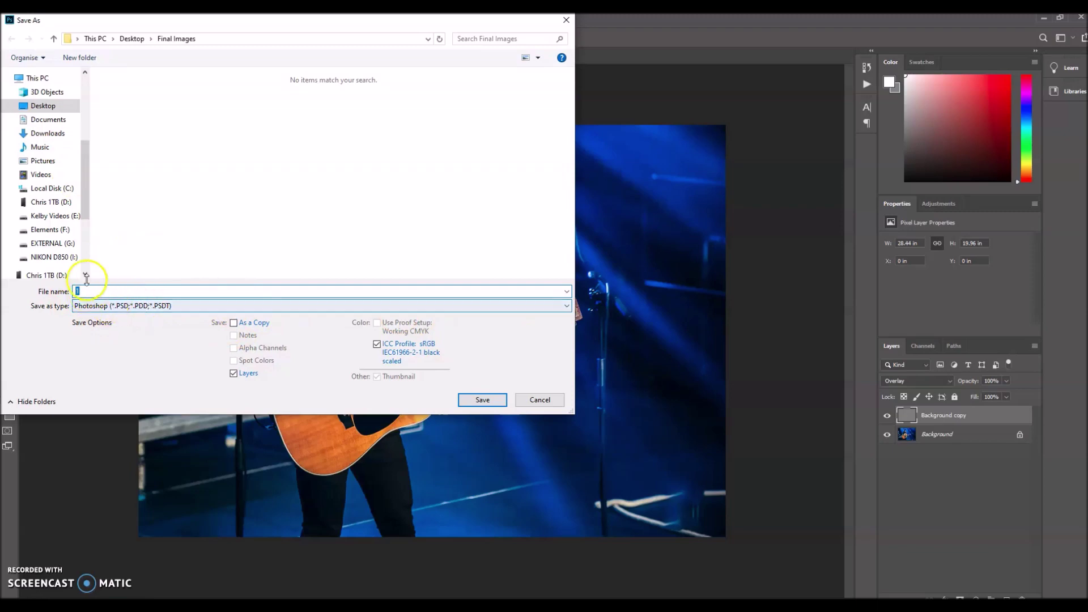
{"action": "left_click", "coordinate": [109, 306]}
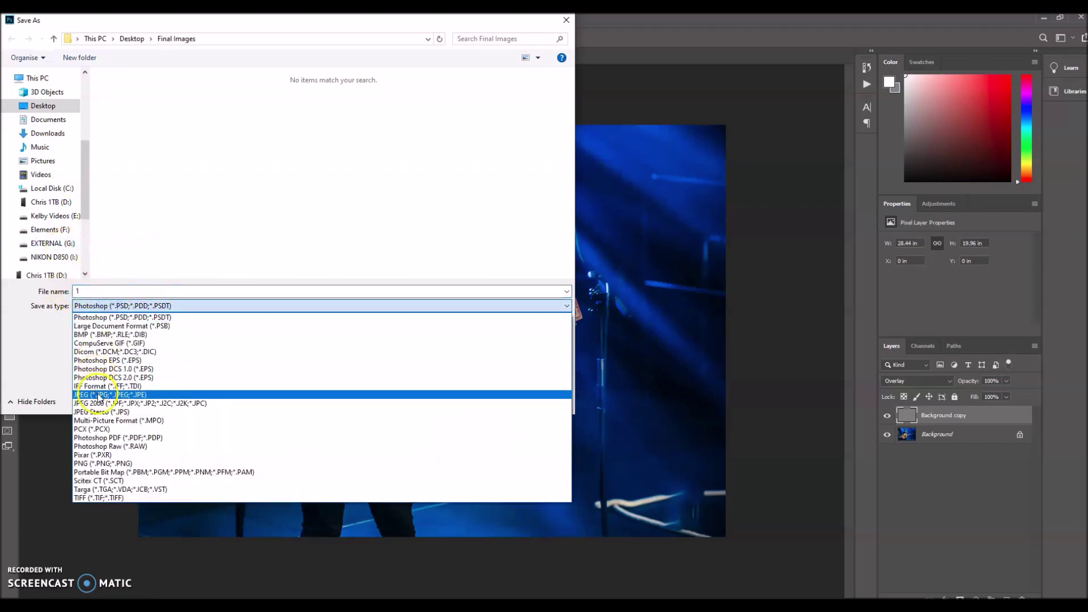
{"action": "left_click", "coordinate": [98, 395]}
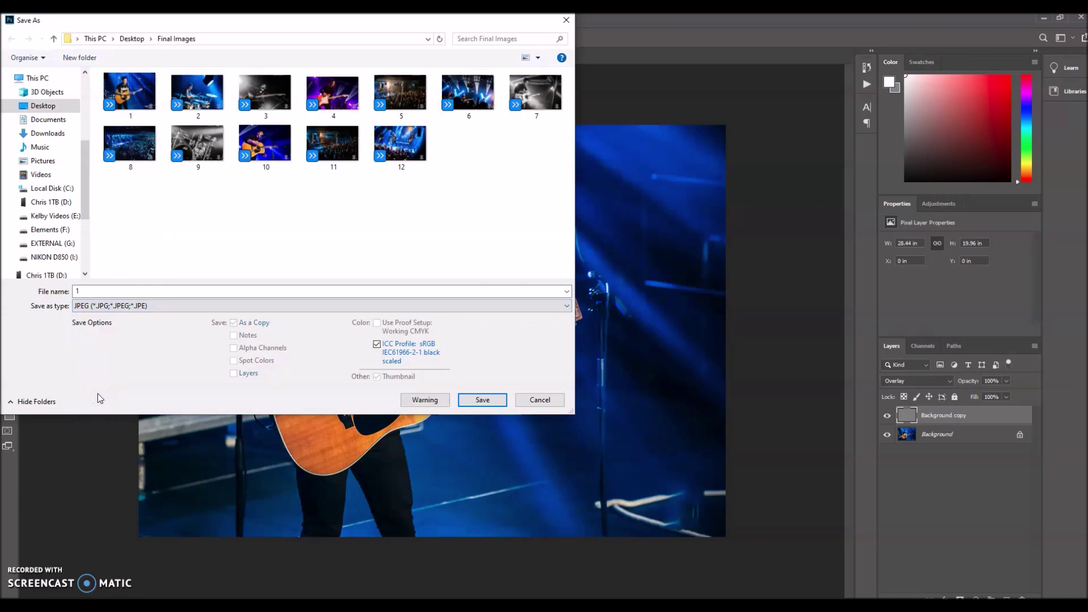
{"action": "left_click", "coordinate": [96, 294]}
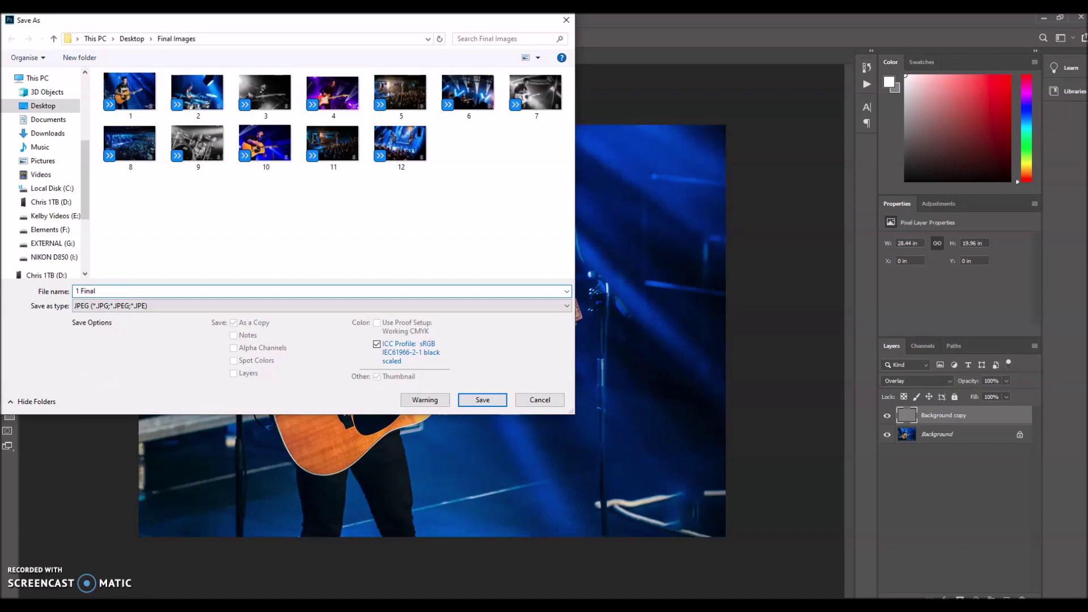
{"action": "left_click", "coordinate": [481, 401]}
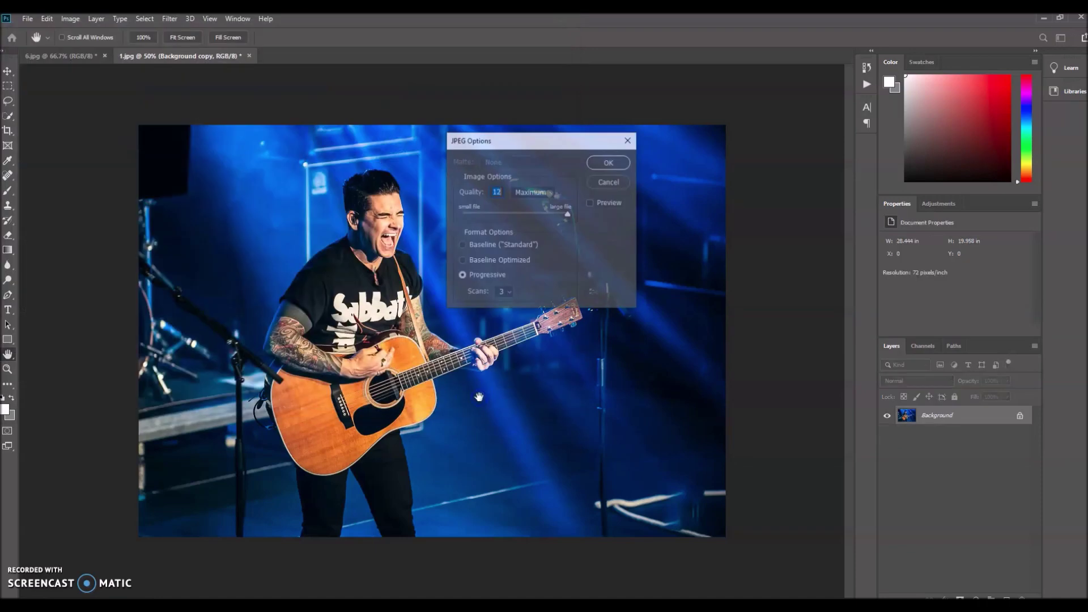
{"action": "left_click", "coordinate": [610, 162]}
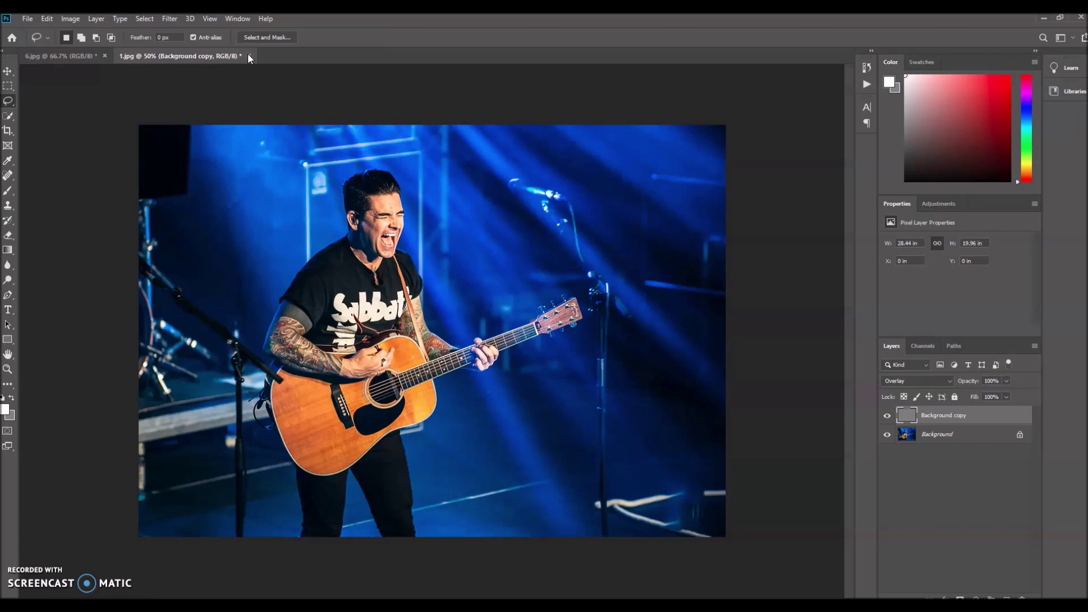
Close 1.jpg and 6.jpg without saving changes, then switch to Chrome.
{"action": "left_click", "coordinate": [249, 56]}
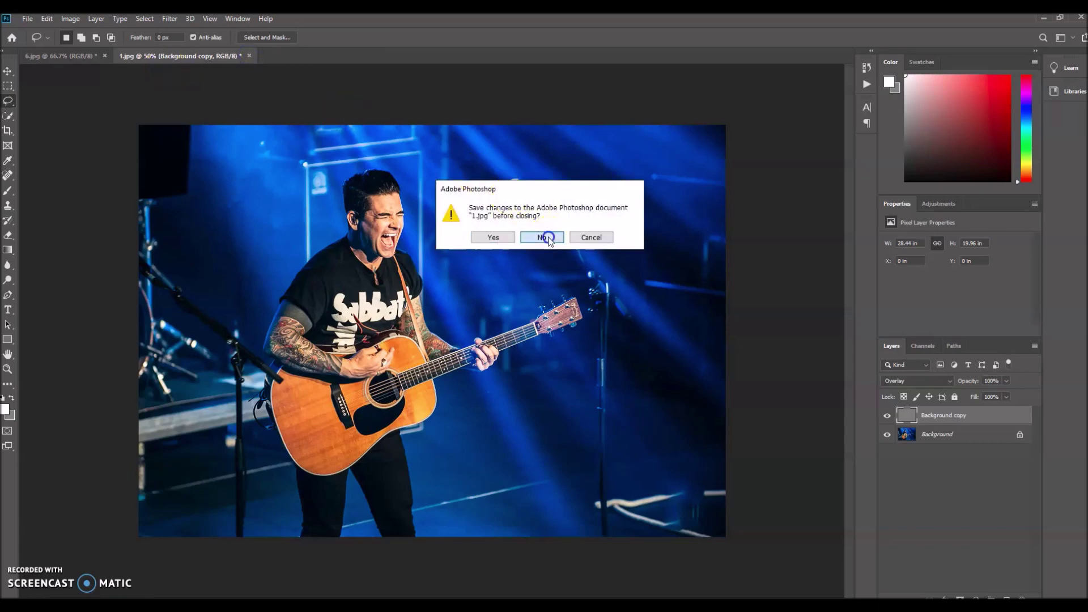
{"action": "left_click", "coordinate": [546, 238]}
{"action": "left_click", "coordinate": [105, 55]}
{"action": "left_click", "coordinate": [538, 240]}
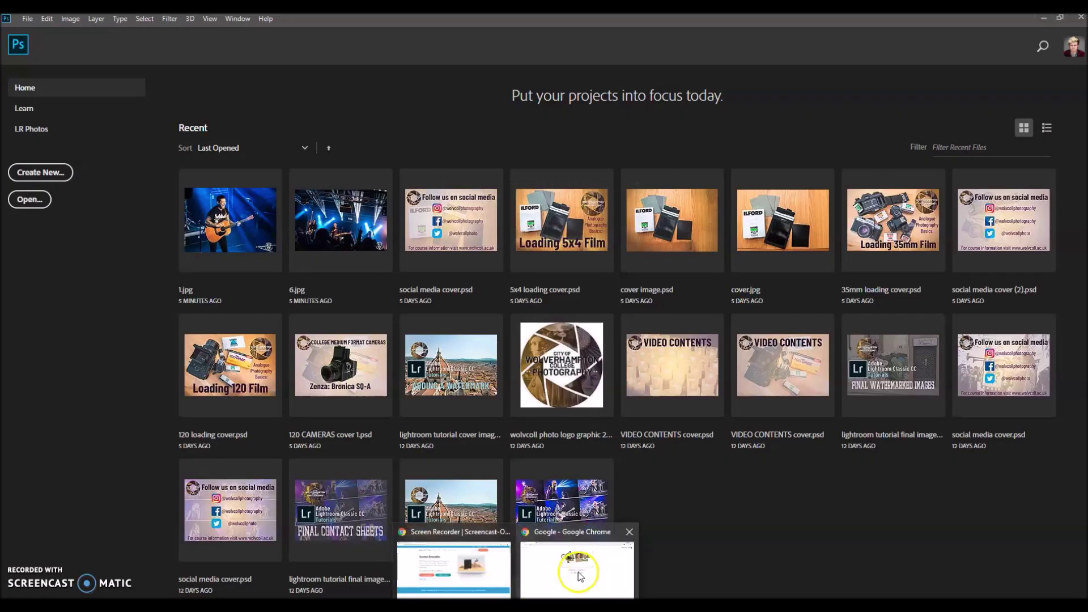
{"action": "left_click", "coordinate": [579, 573]}
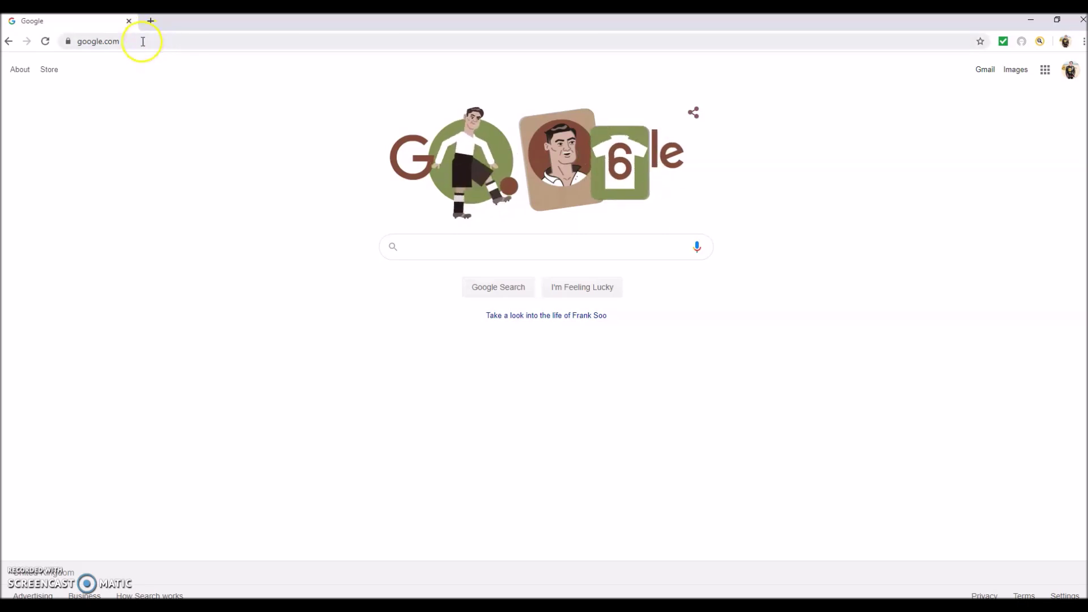
Navigate Chrome to wetransfer.com.
{"action": "left_click", "coordinate": [143, 41]}
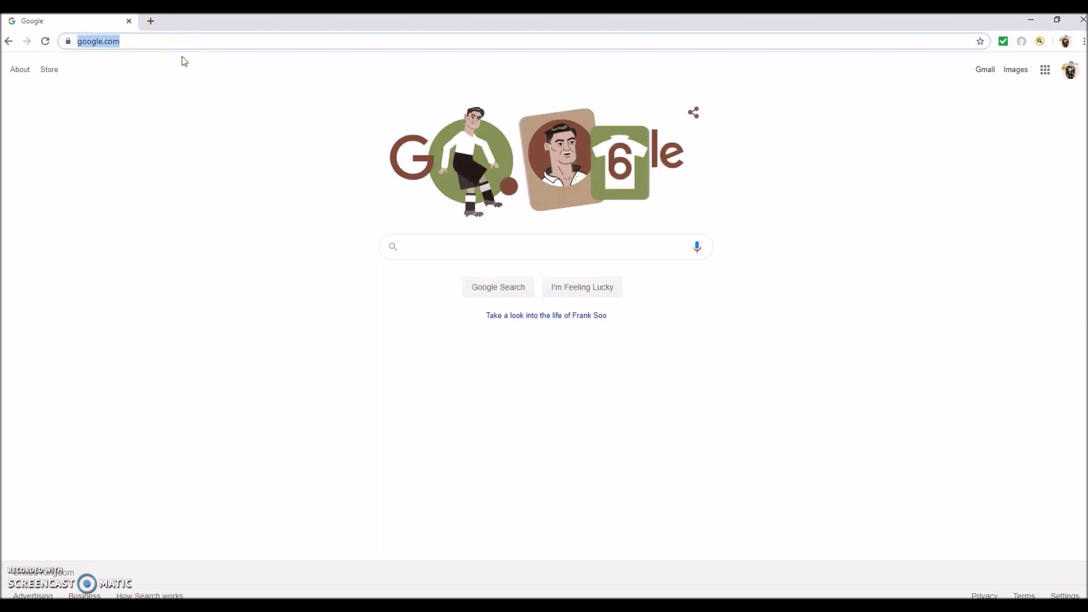
{"action": "type", "text": "wetra"}
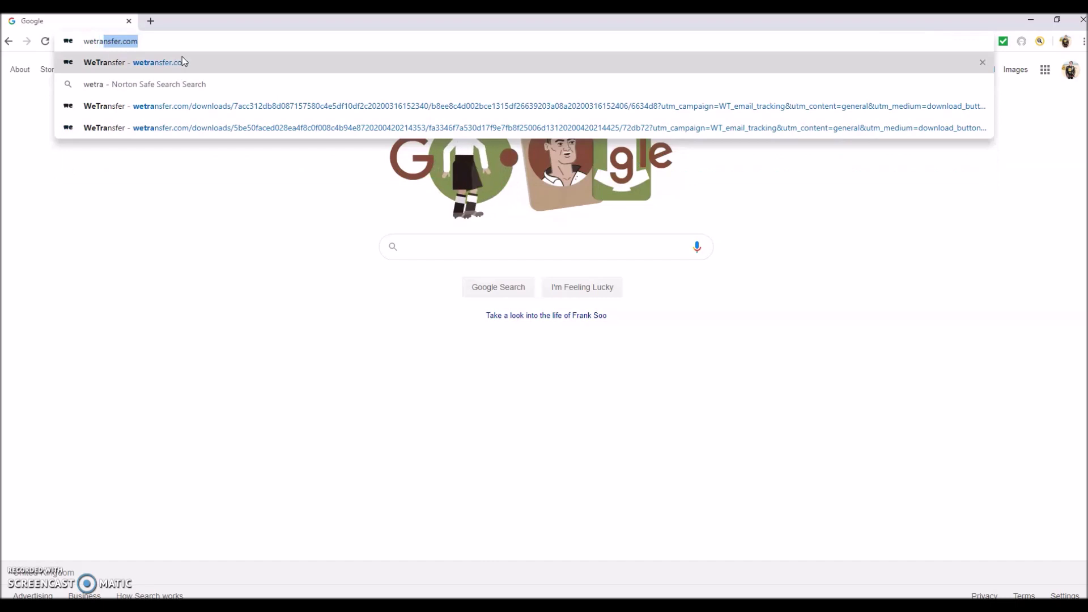
{"action": "type", "text": "nsfer.com"}
{"action": "key", "text": "Return"}
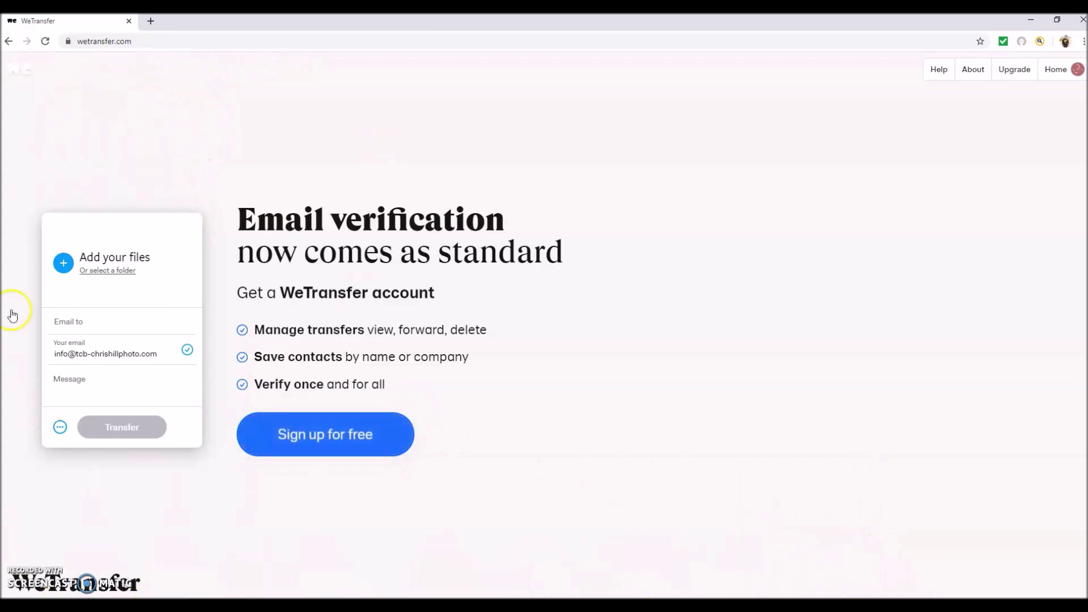
Enter the recipient's e-mail address in Email to, accepting the autocomplete suggestion.
{"action": "mouse_move", "coordinate": [187, 350]}
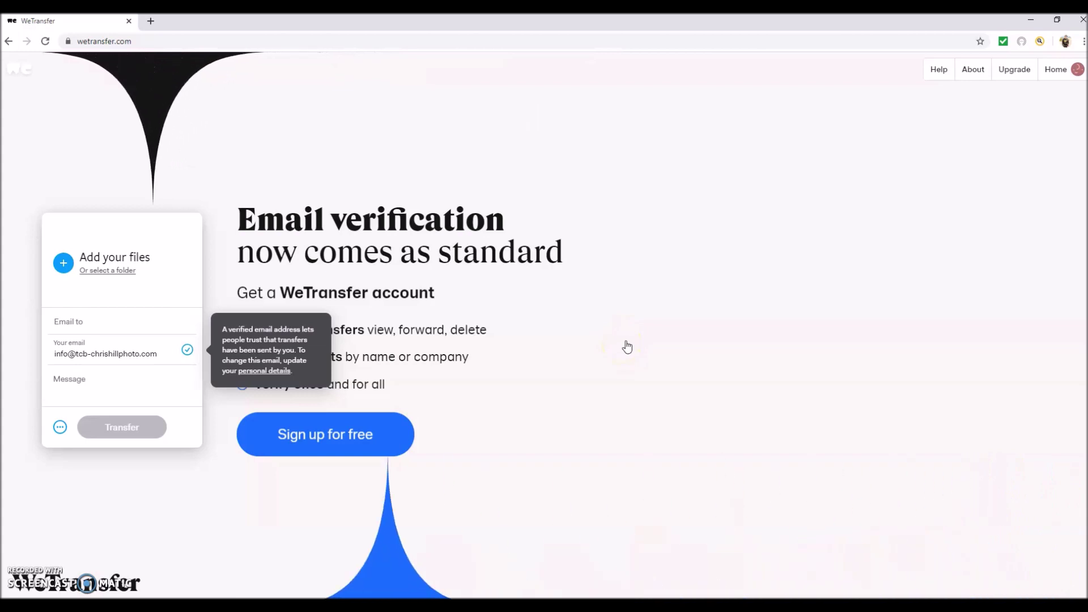
{"action": "left_click", "coordinate": [167, 180]}
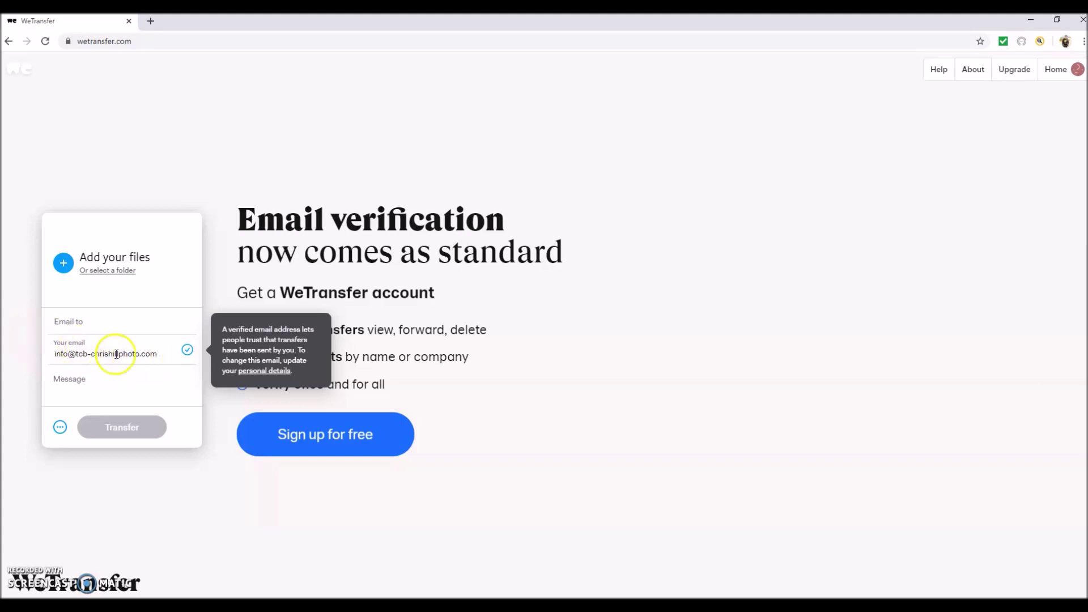
{"action": "left_click", "coordinate": [88, 321]}
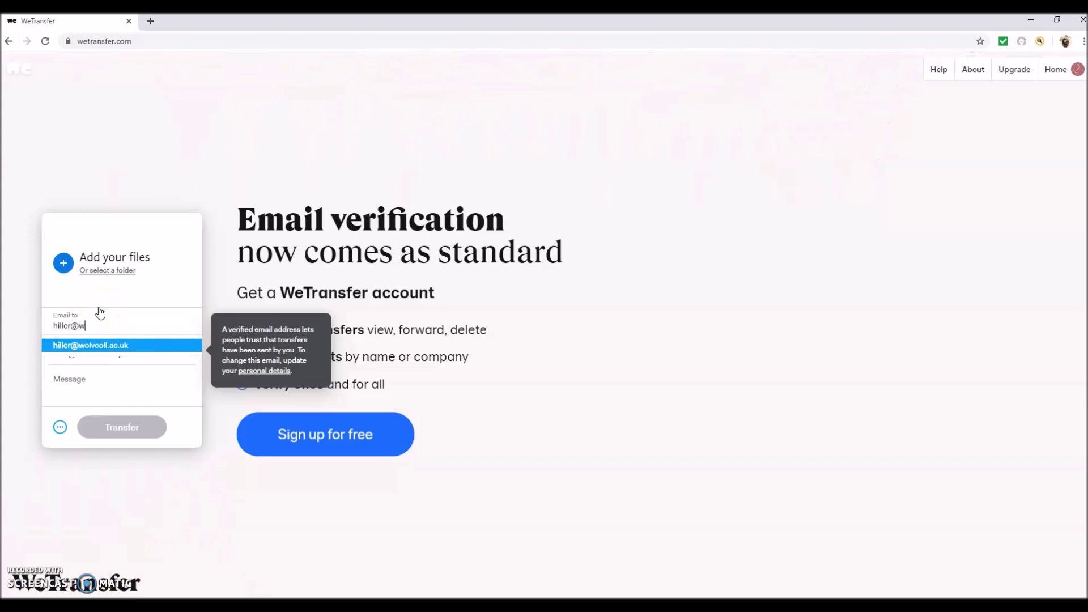
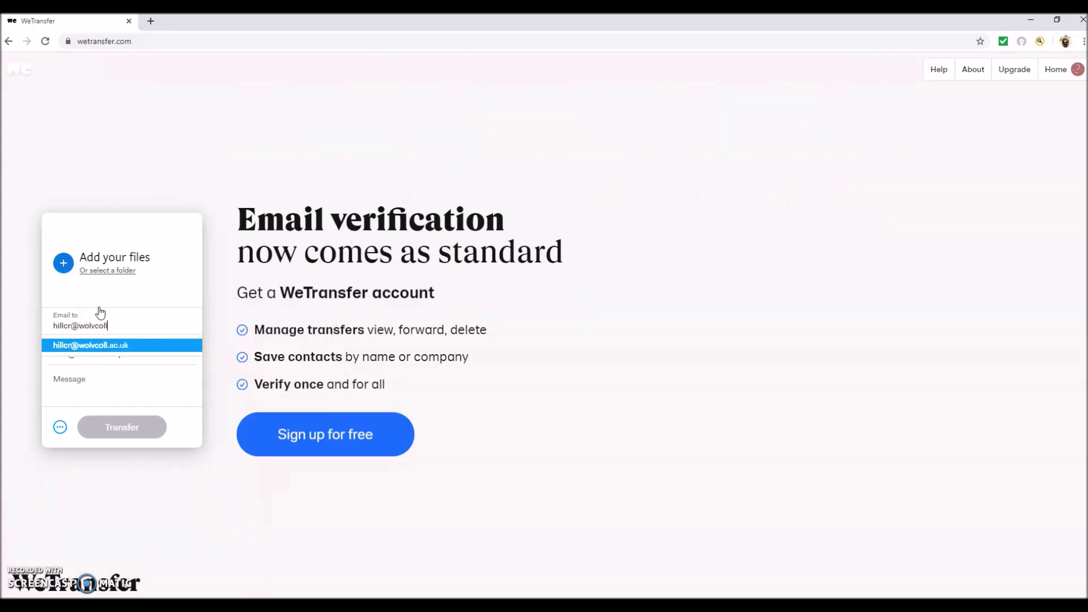
{"action": "left_click", "coordinate": [126, 345]}
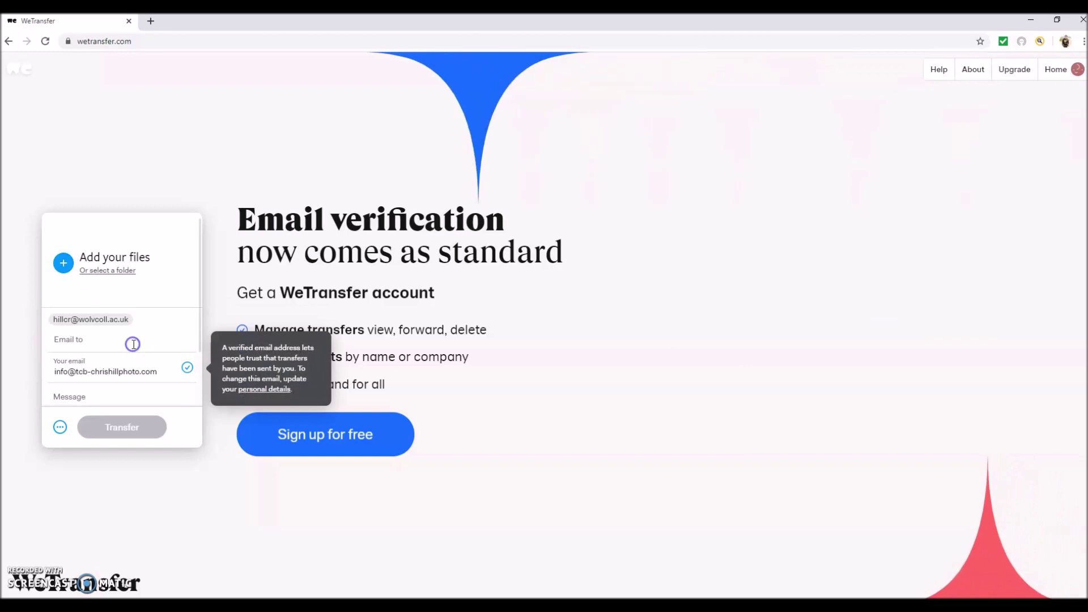
{"action": "left_click", "coordinate": [64, 330]}
{"action": "scroll", "coordinate": [85, 363], "scroll_direction": "down", "scroll_amount": 1}
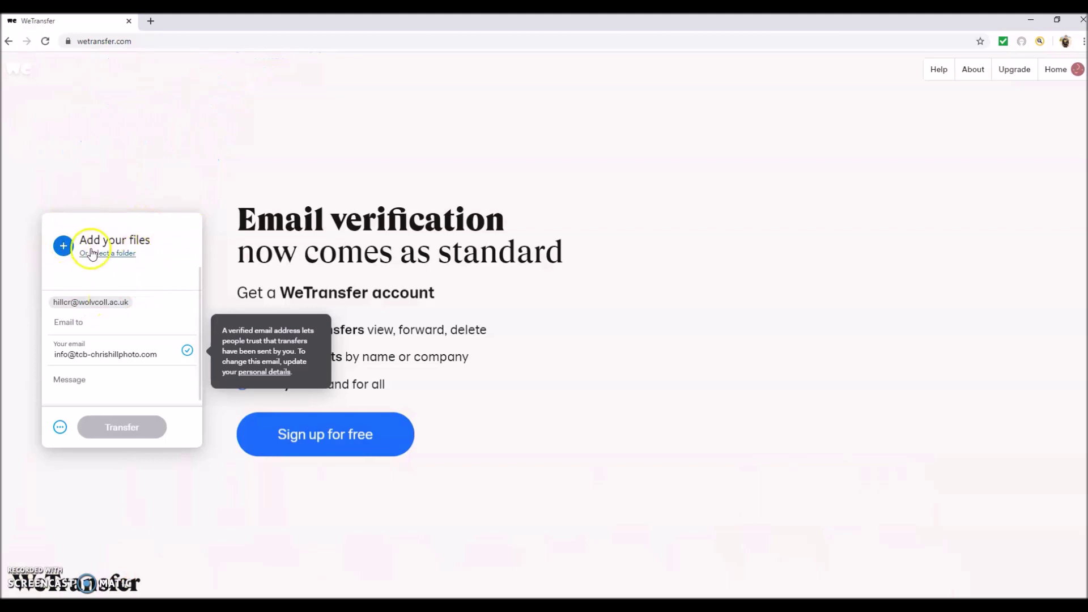
Select all 13 images in Desktop's Final Images folder for upload.
{"action": "left_click", "coordinate": [63, 247]}
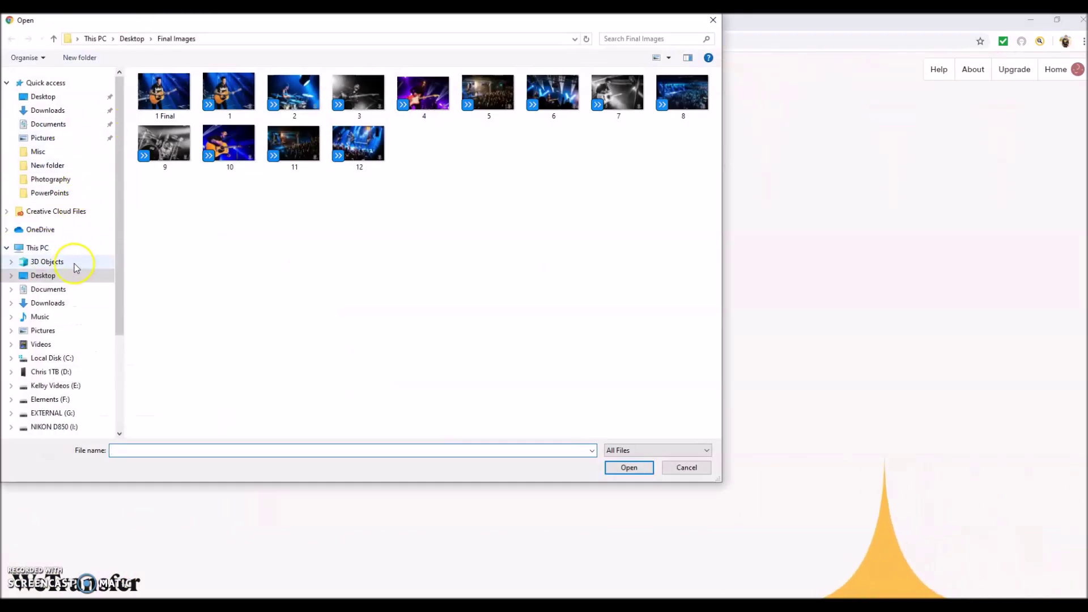
{"action": "left_click", "coordinate": [53, 279]}
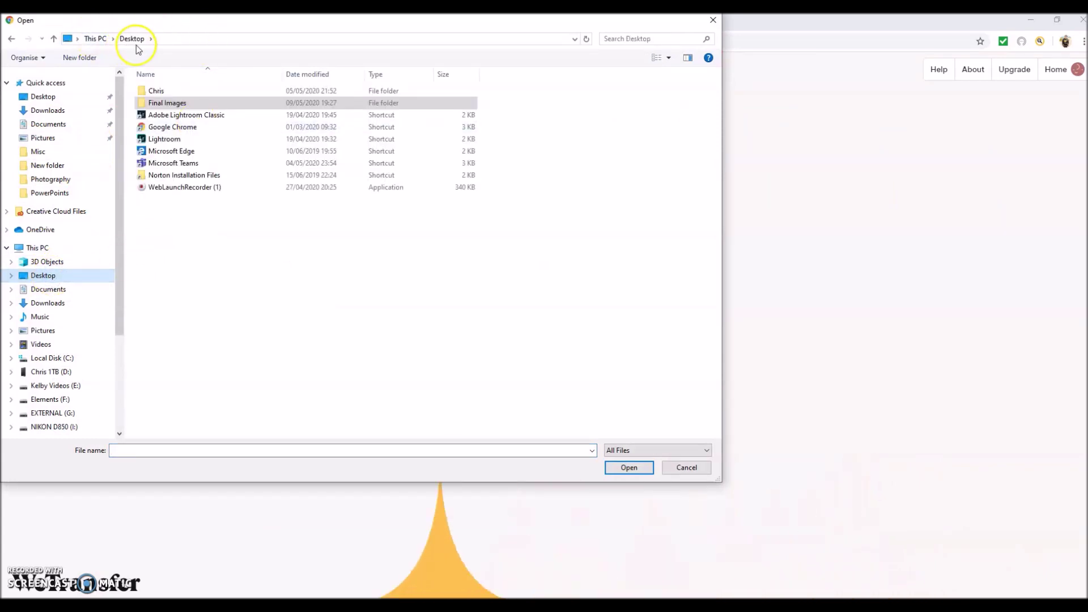
{"action": "left_click", "coordinate": [166, 103]}
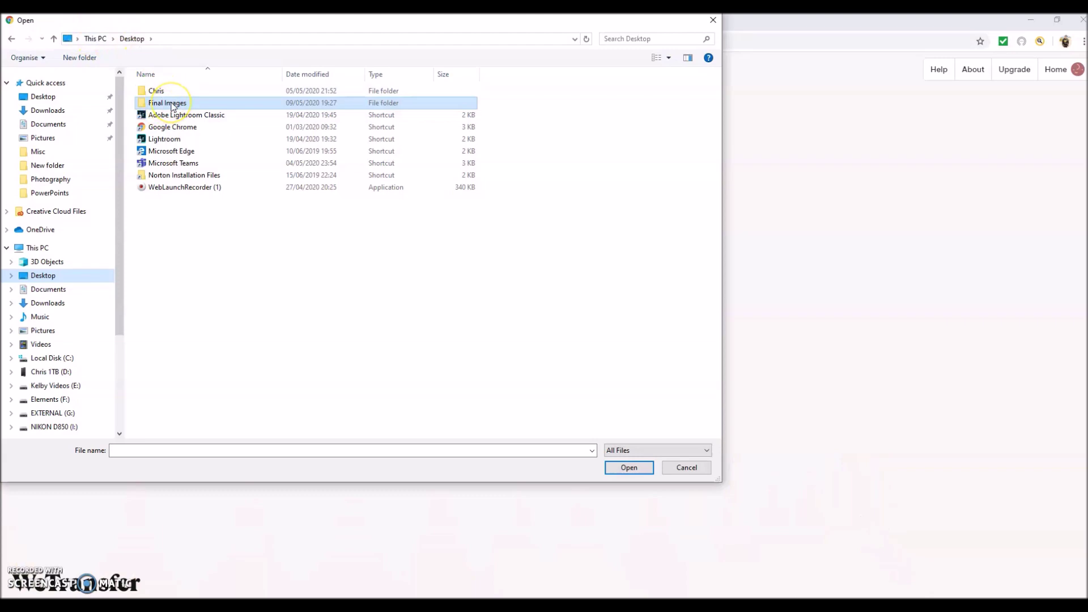
{"action": "double_click", "coordinate": [172, 106]}
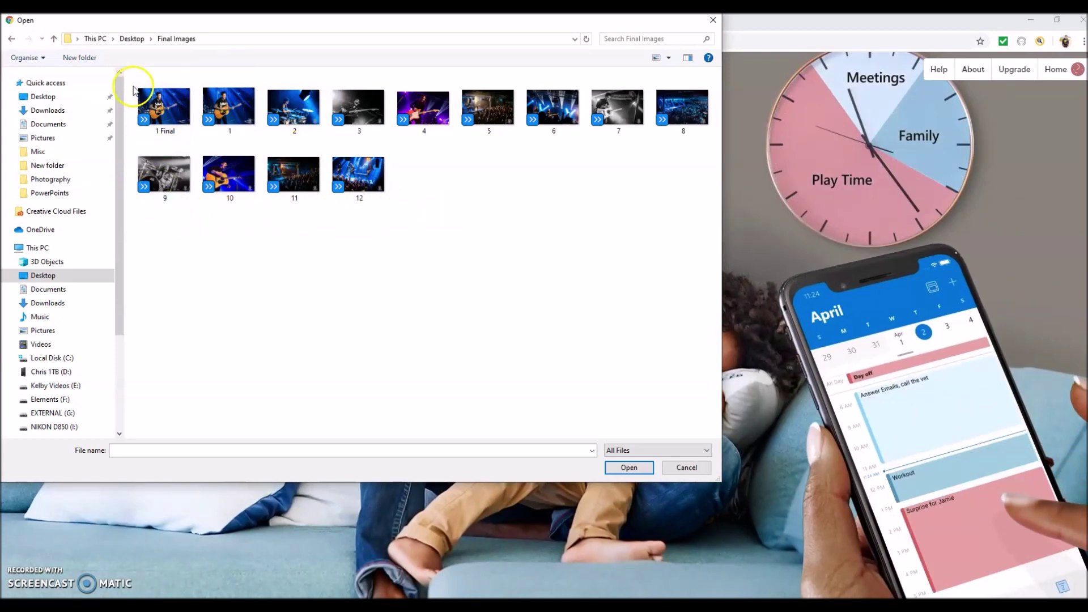
{"action": "left_click_drag", "start_coordinate": [131, 84], "coordinate": [686, 228]}
Add the 13 images, enter the message 'My Final images.' and send the transfer.
{"action": "left_click", "coordinate": [629, 467]}
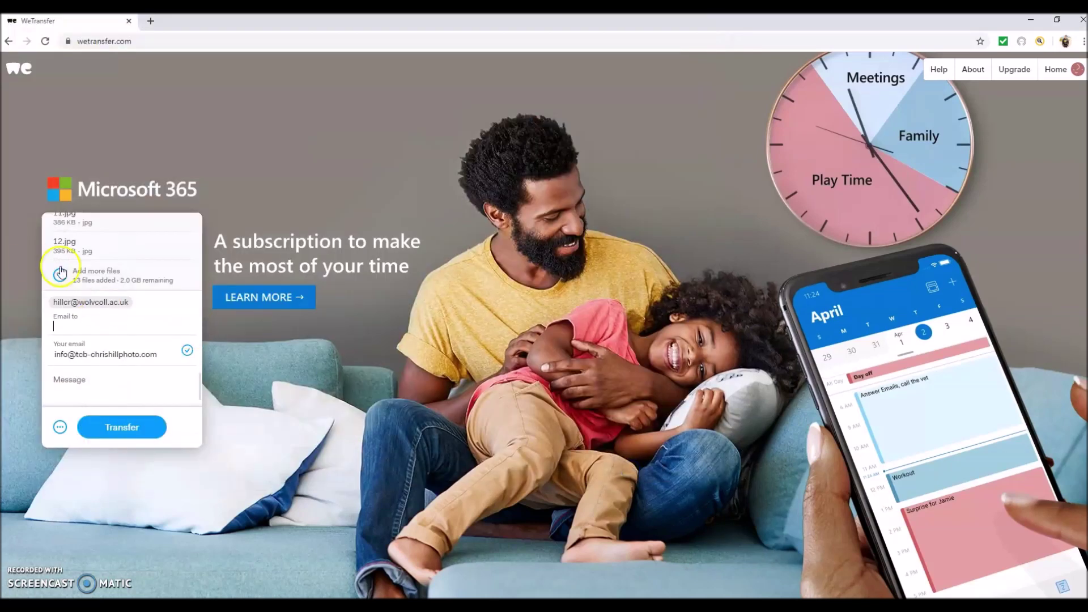
{"action": "scroll", "coordinate": [79, 289], "scroll_direction": "up", "scroll_amount": 10}
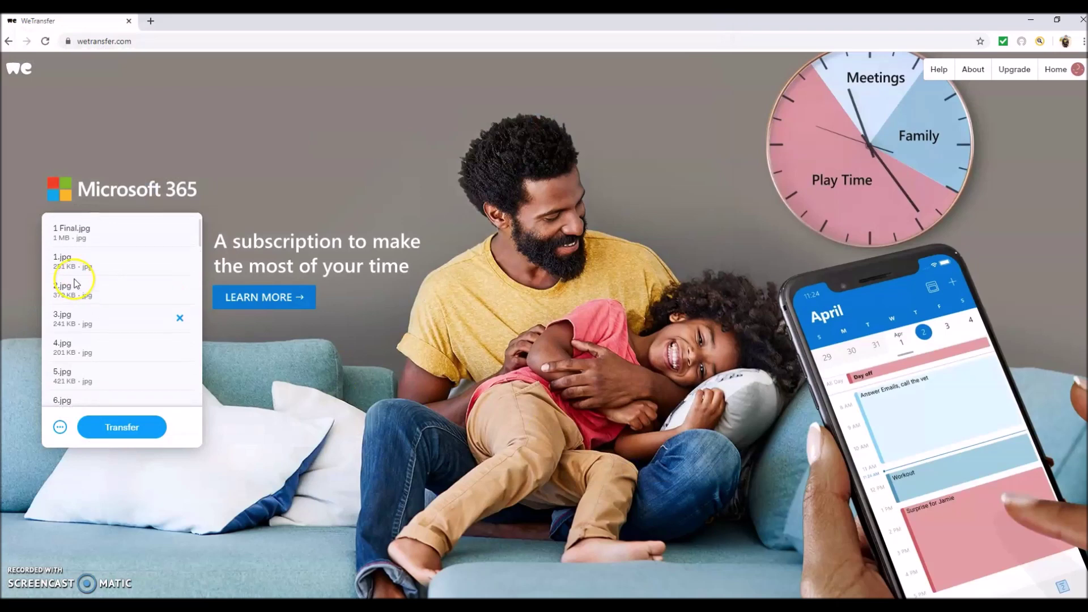
{"action": "scroll", "coordinate": [70, 232], "scroll_direction": "down", "scroll_amount": 6}
{"action": "scroll", "coordinate": [70, 232], "scroll_direction": "down", "scroll_amount": 2}
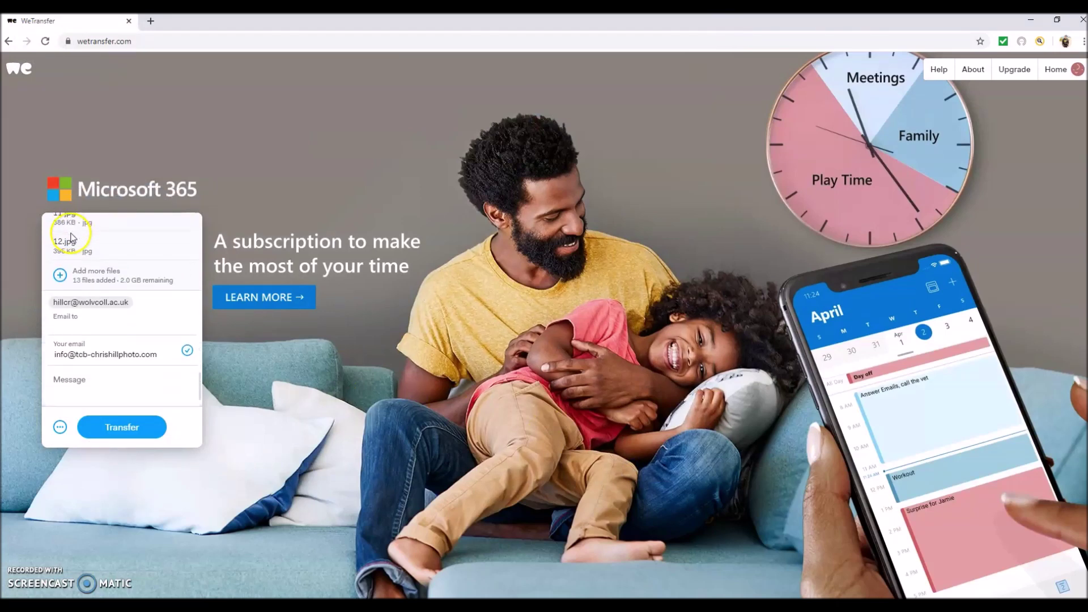
{"action": "left_click", "coordinate": [88, 386]}
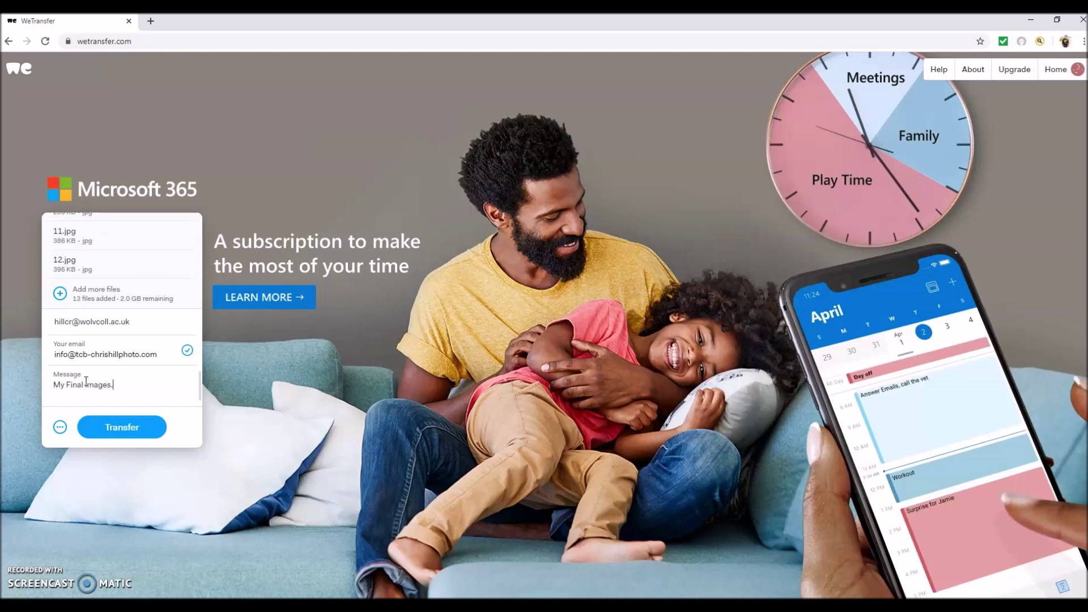
{"action": "left_click", "coordinate": [122, 427]}
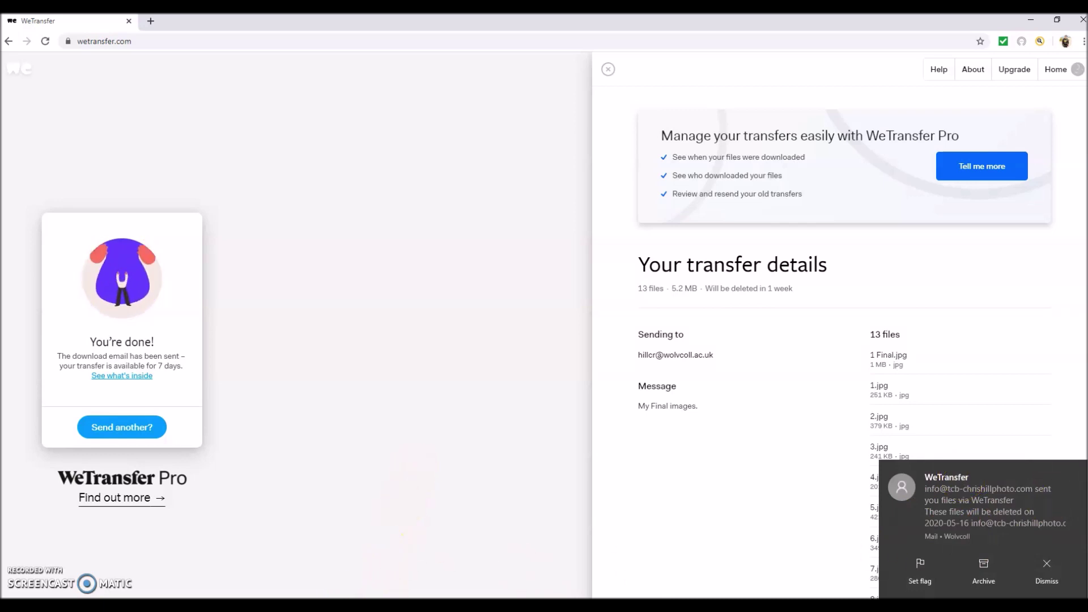
Open the WeTransfer e-mail in Mail and follow Get your files to the download page.
{"action": "left_click", "coordinate": [973, 505]}
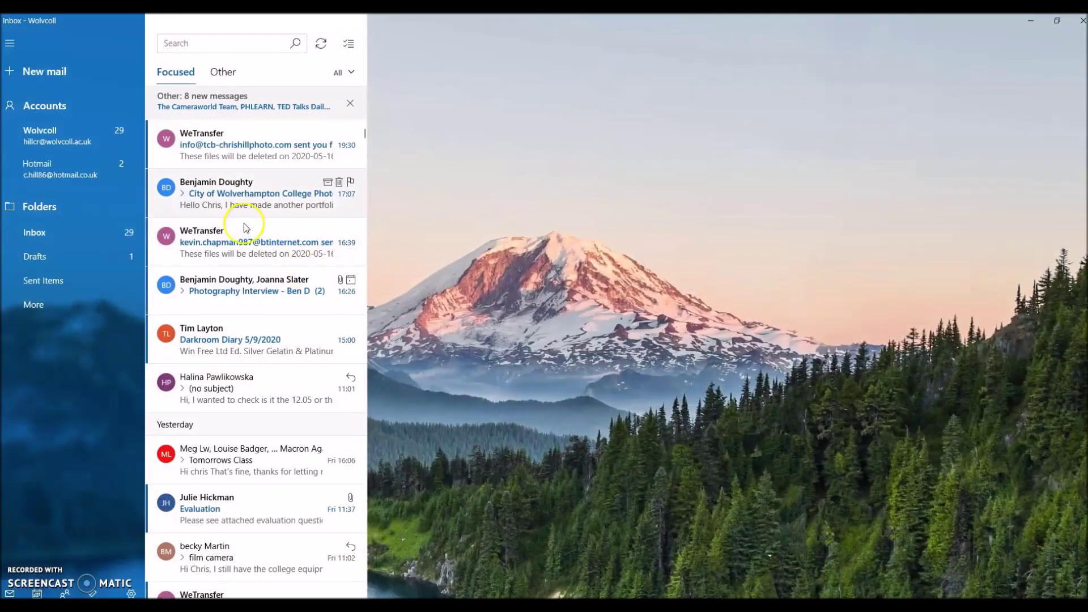
{"action": "left_click", "coordinate": [220, 148]}
{"action": "scroll", "coordinate": [576, 250], "scroll_direction": "down", "scroll_amount": 3}
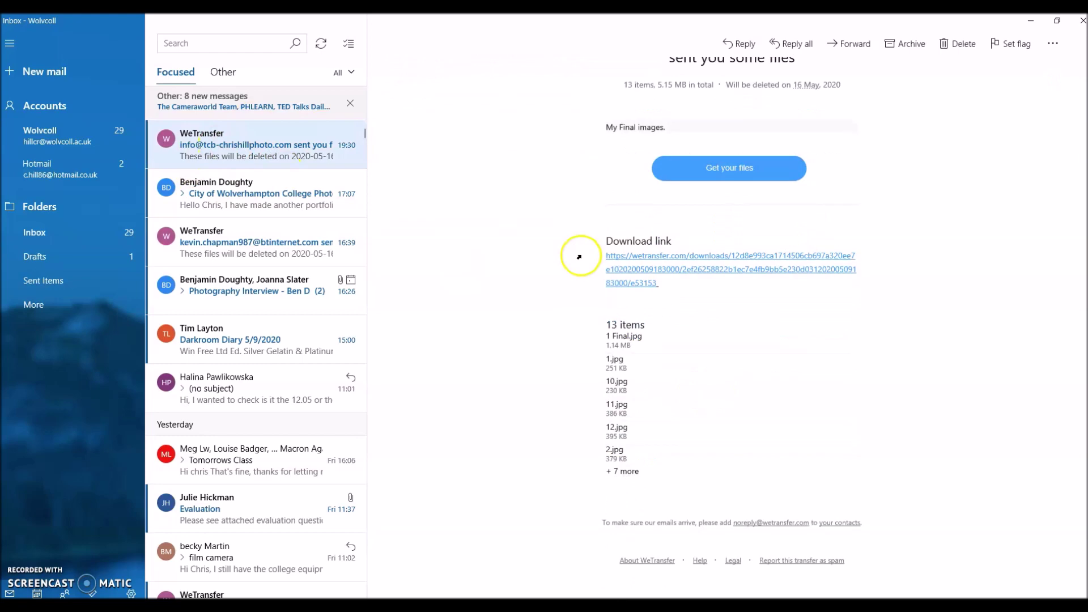
{"action": "scroll", "coordinate": [723, 198], "scroll_direction": "up", "scroll_amount": 3}
{"action": "scroll", "coordinate": [719, 215], "scroll_direction": "down", "scroll_amount": 3}
{"action": "left_click", "coordinate": [731, 173]}
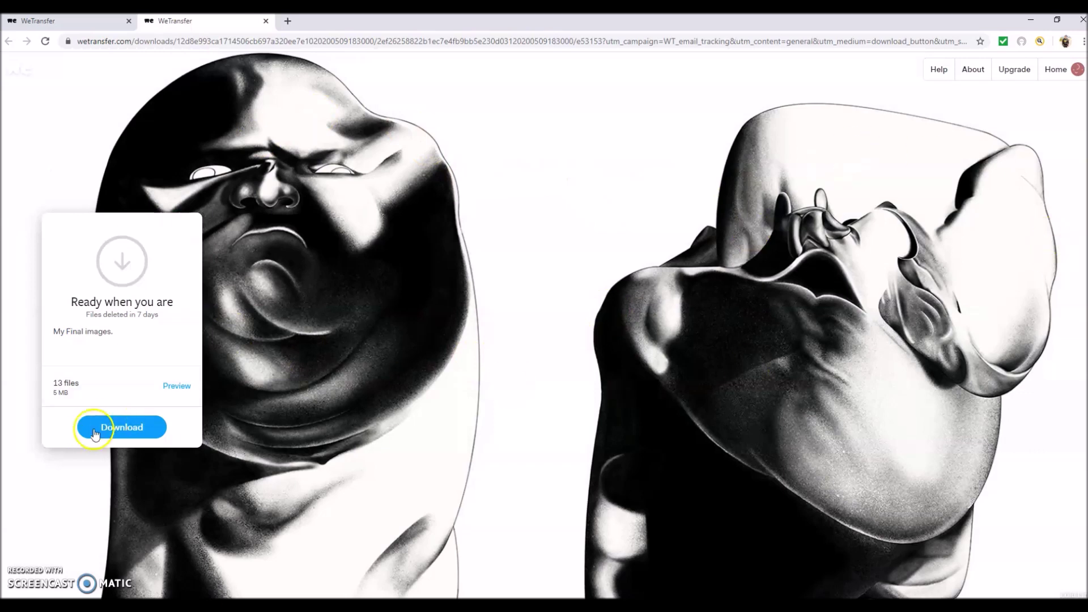
Download all 13 JPEG images from WeTransfer and open the zip archive in Express Zip.
{"action": "left_click", "coordinate": [105, 429]}
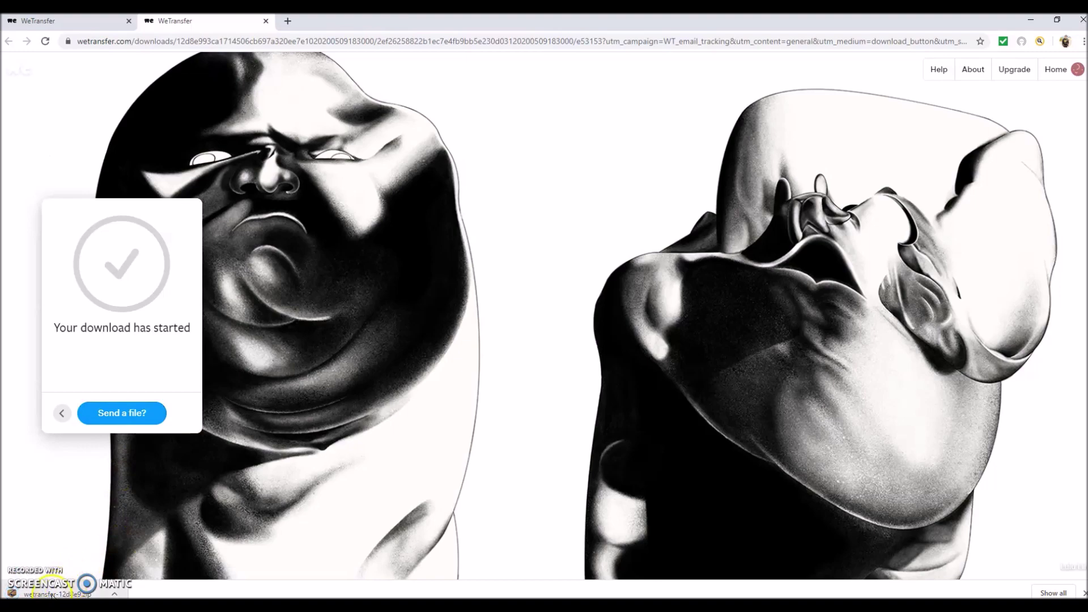
{"action": "left_click", "coordinate": [53, 594]}
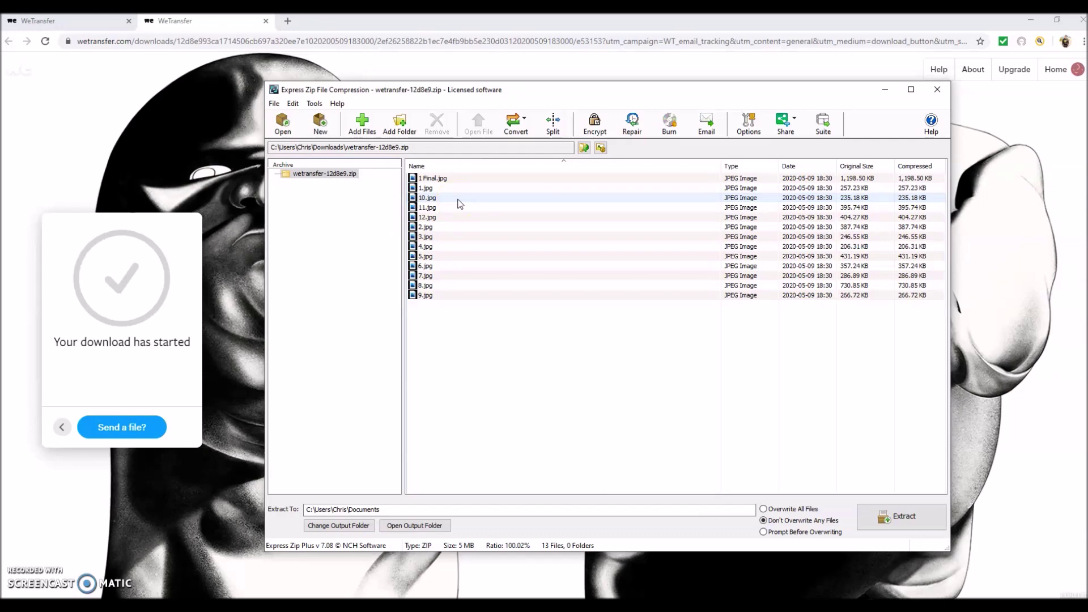
{"action": "left_click", "coordinate": [450, 221]}
{"action": "left_click", "coordinate": [178, 517]}
{"action": "left_click", "coordinate": [682, 357]}
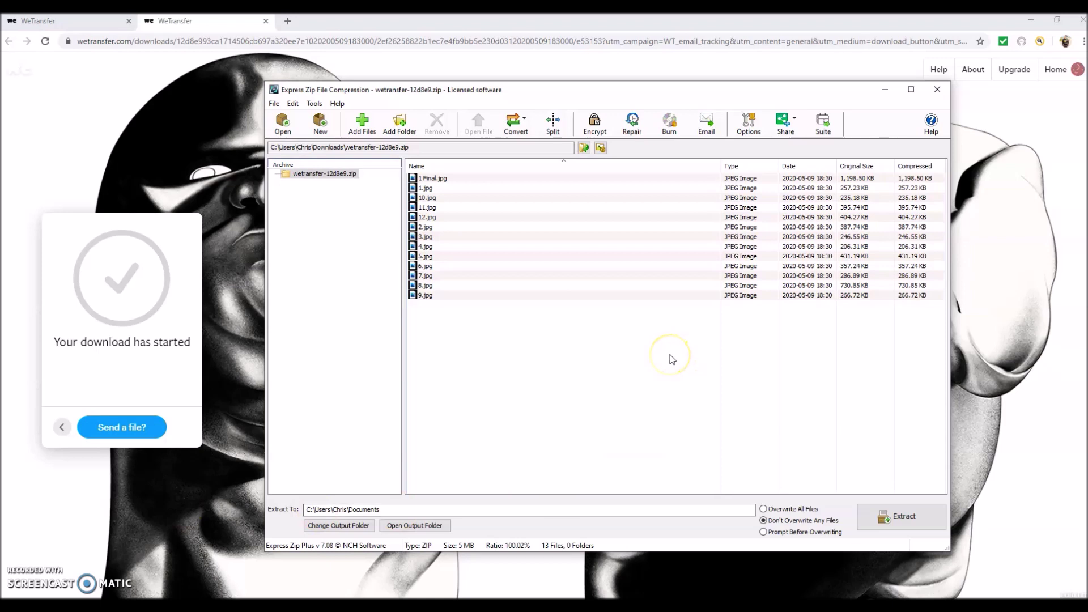